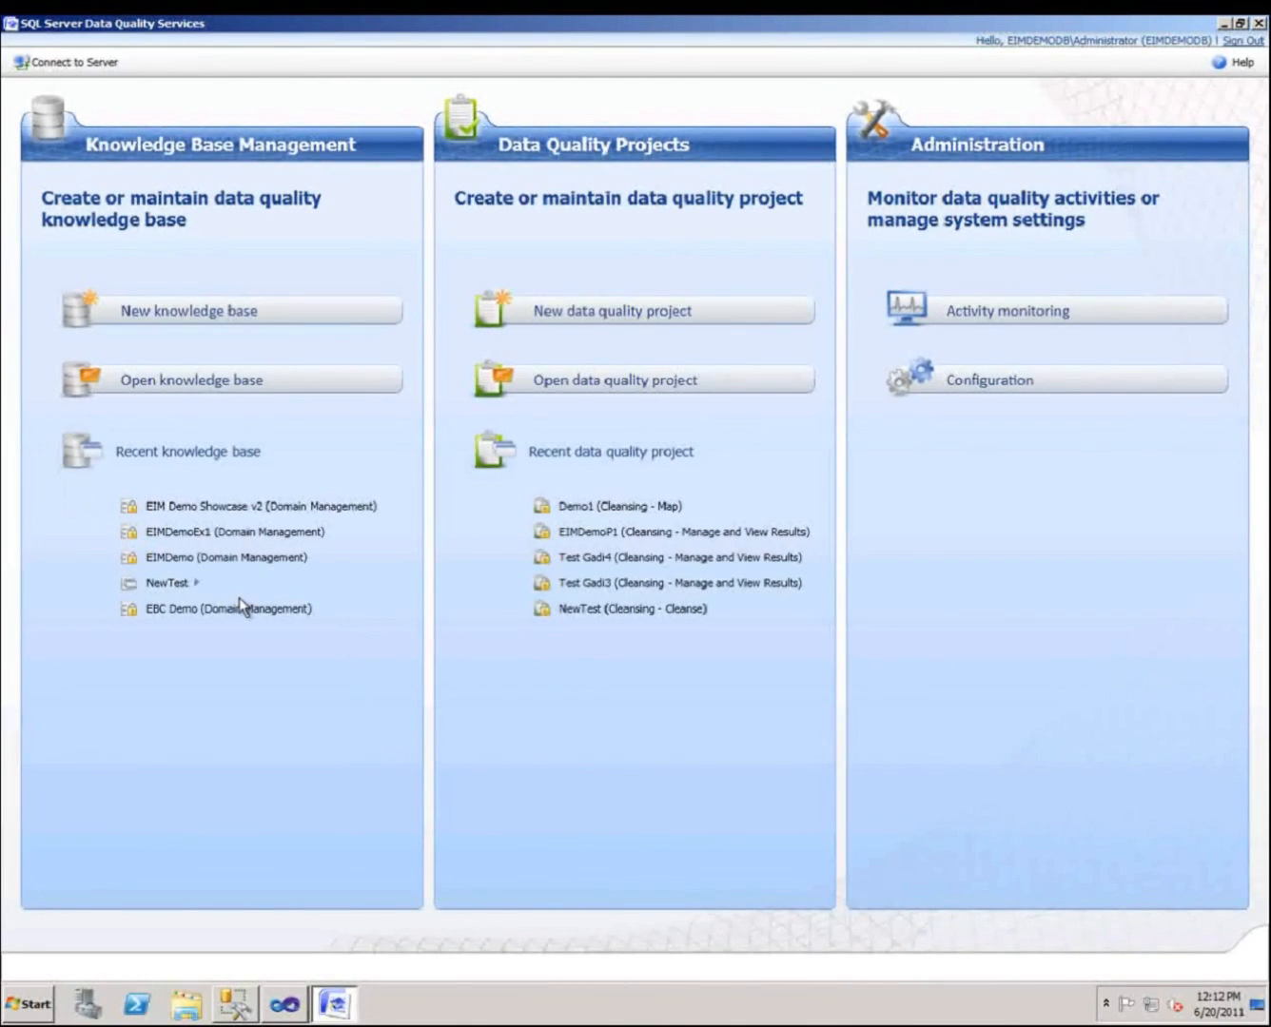
# Examine the EIM Demo Showcase v2 knowledge base's domain rules, composite domain properties, reference data and State domain values, then close it.
pyautogui.click(343, 507)
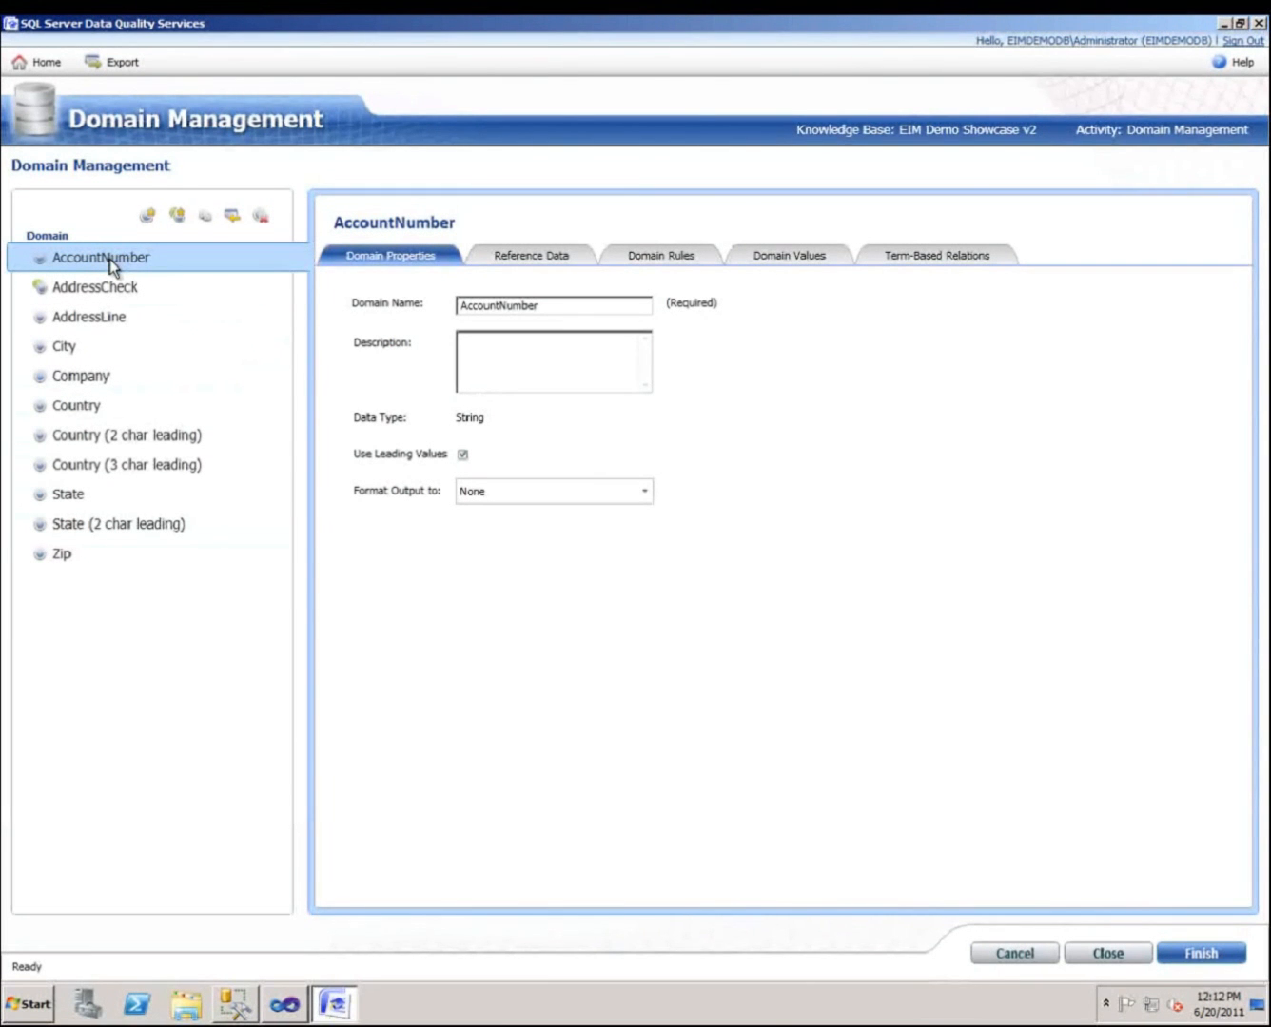
pyautogui.click(666, 255)
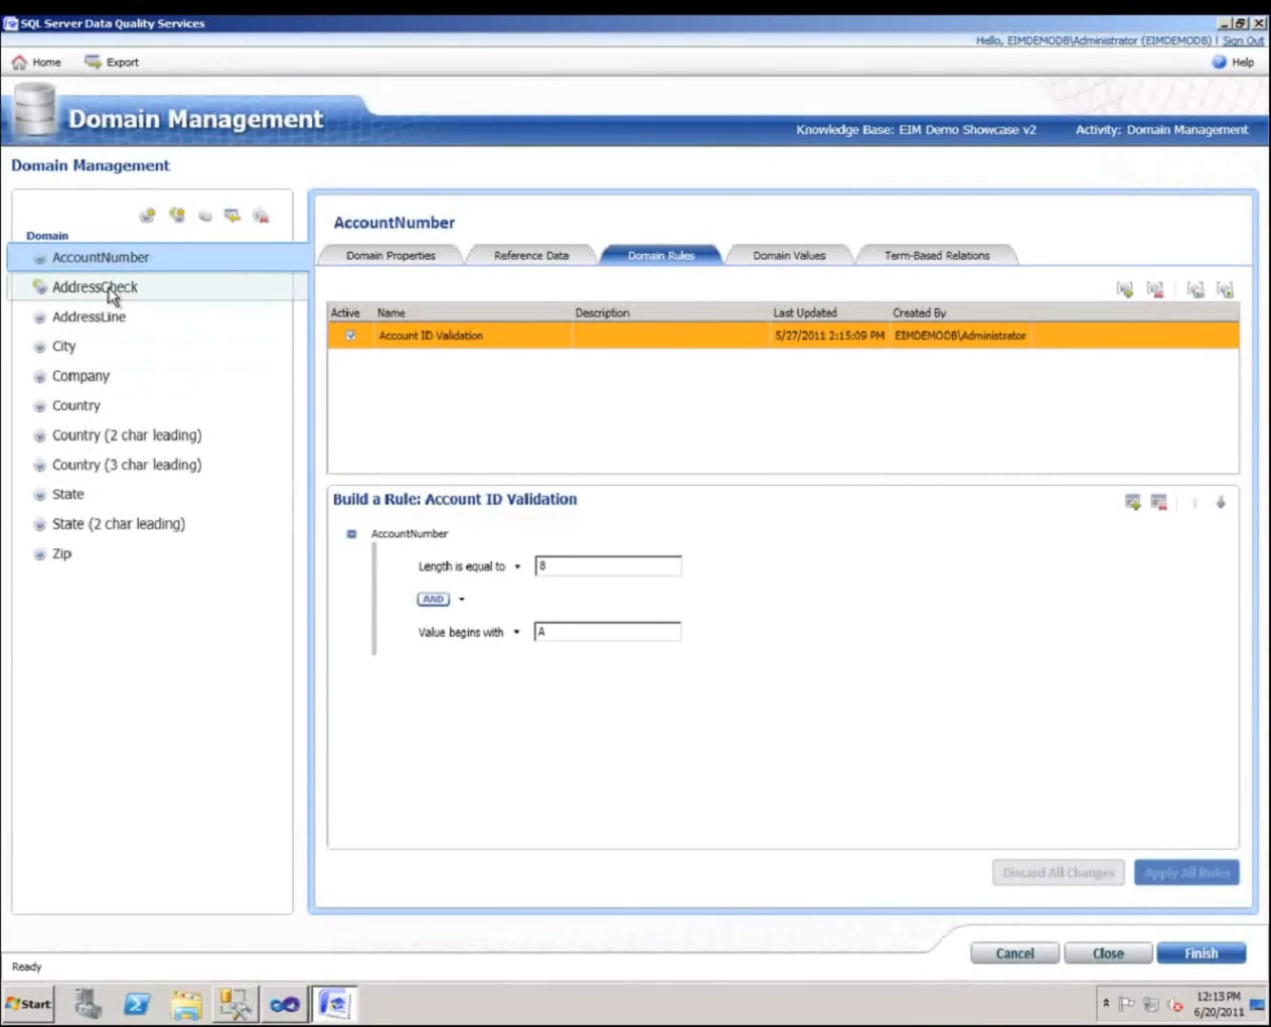
pyautogui.click(112, 296)
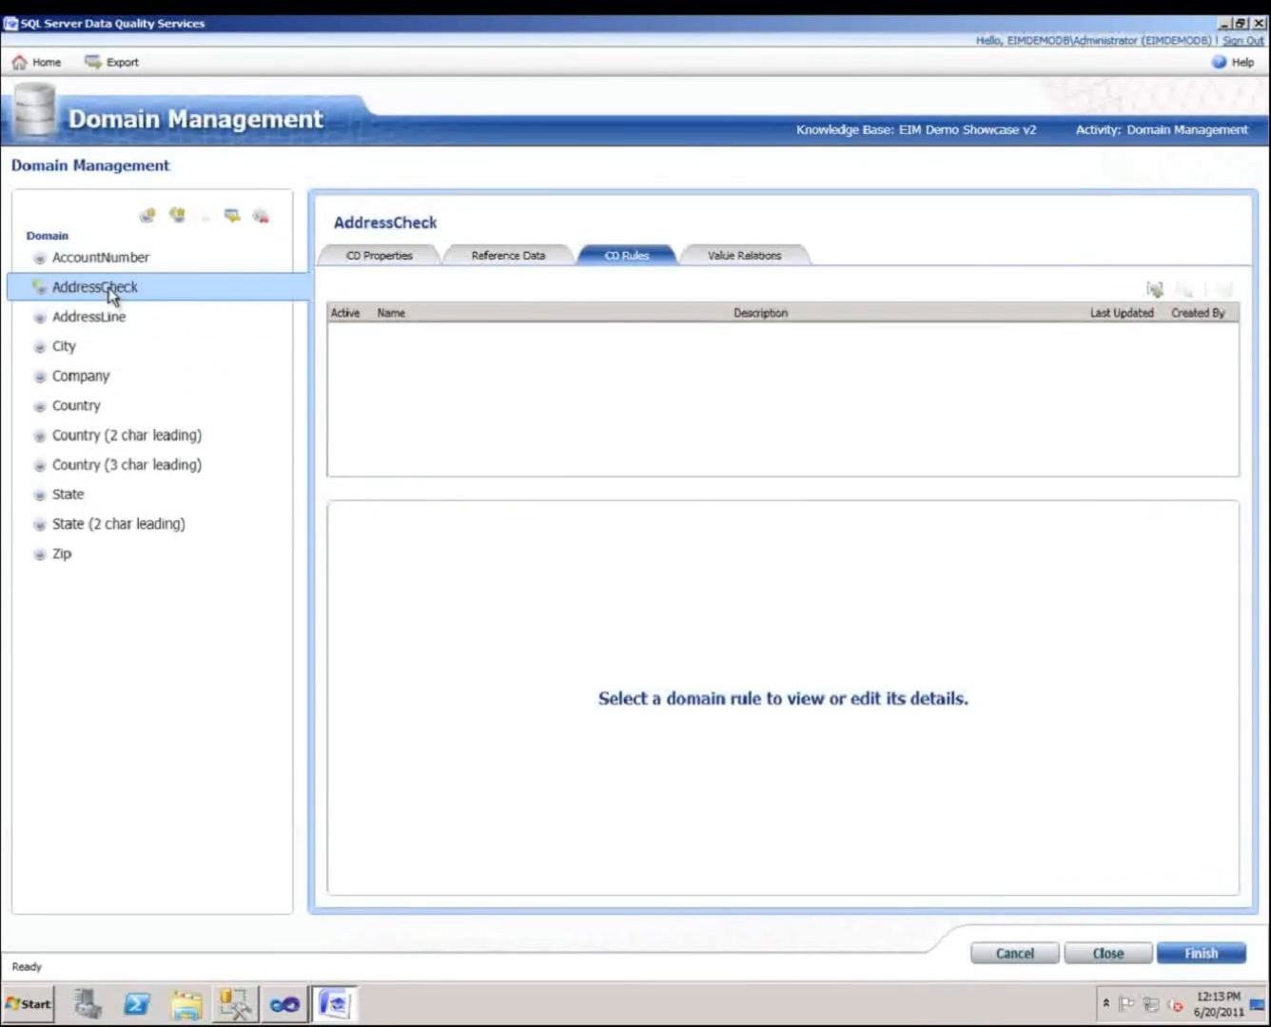
pyautogui.click(405, 262)
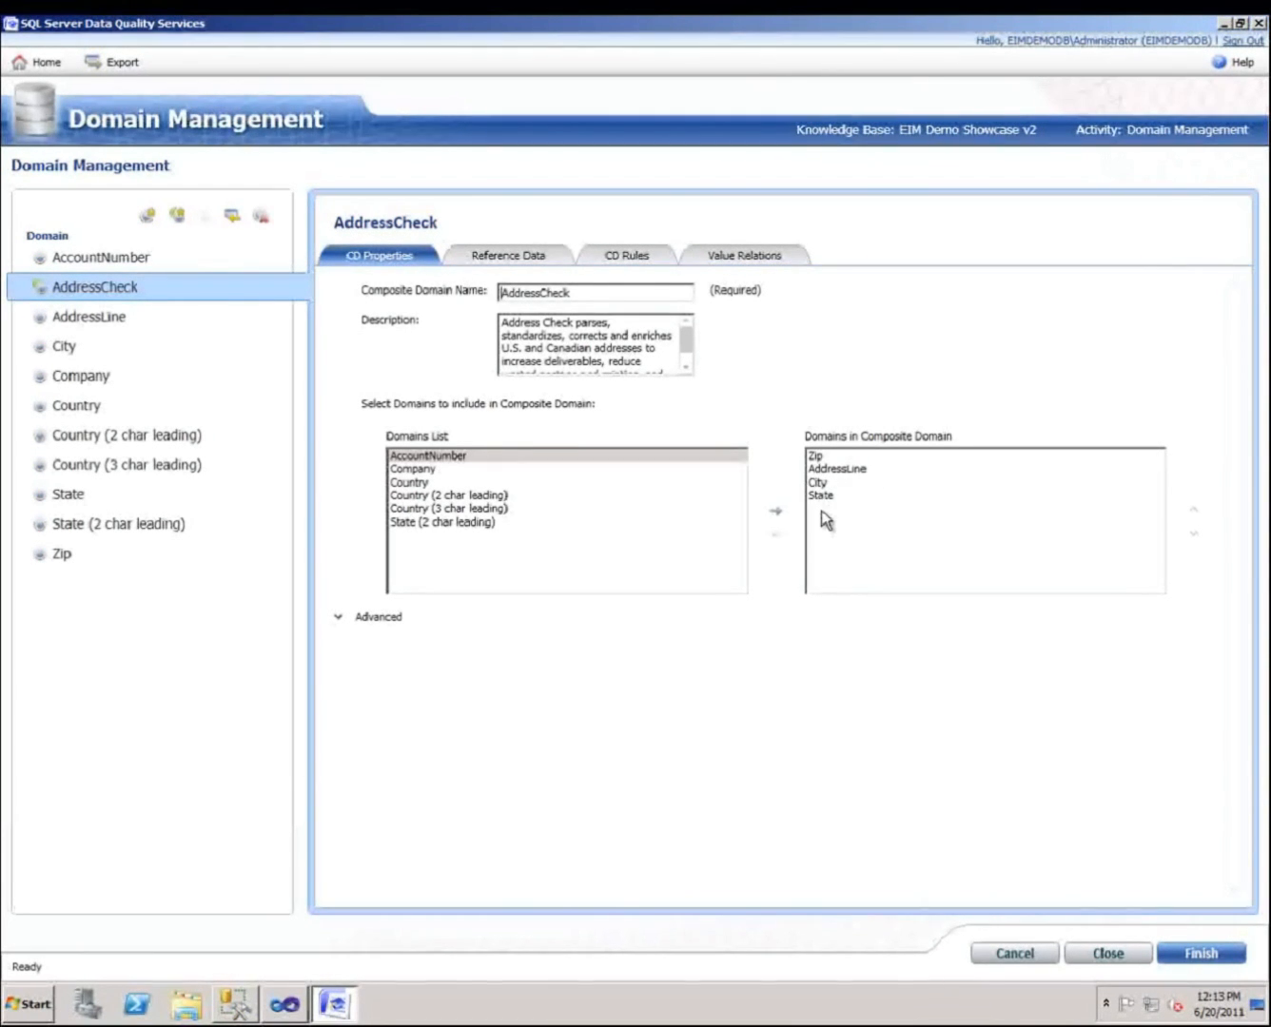
pyautogui.click(526, 258)
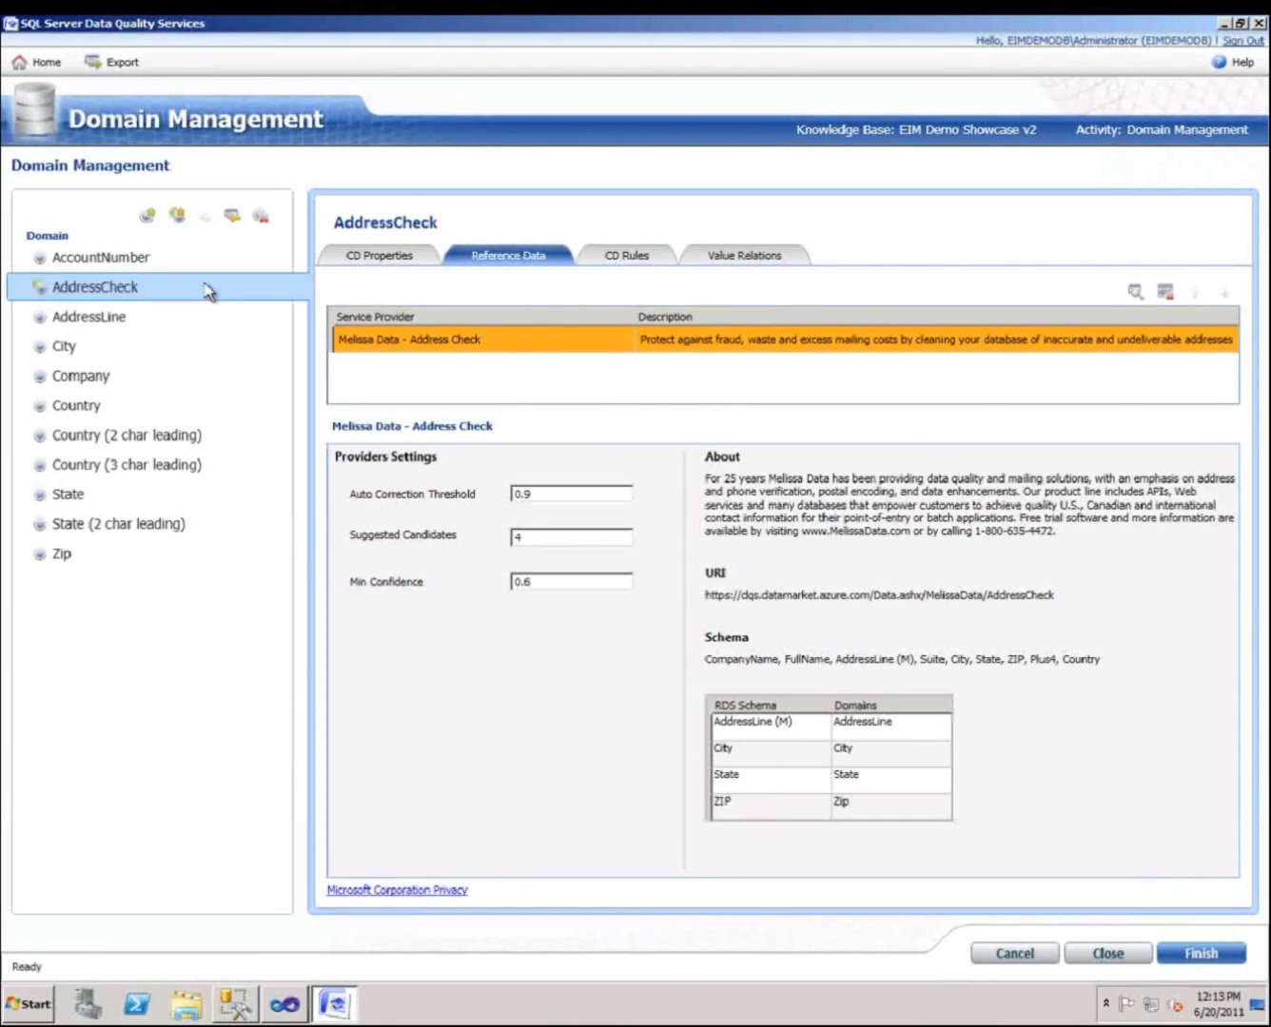
pyautogui.click(82, 502)
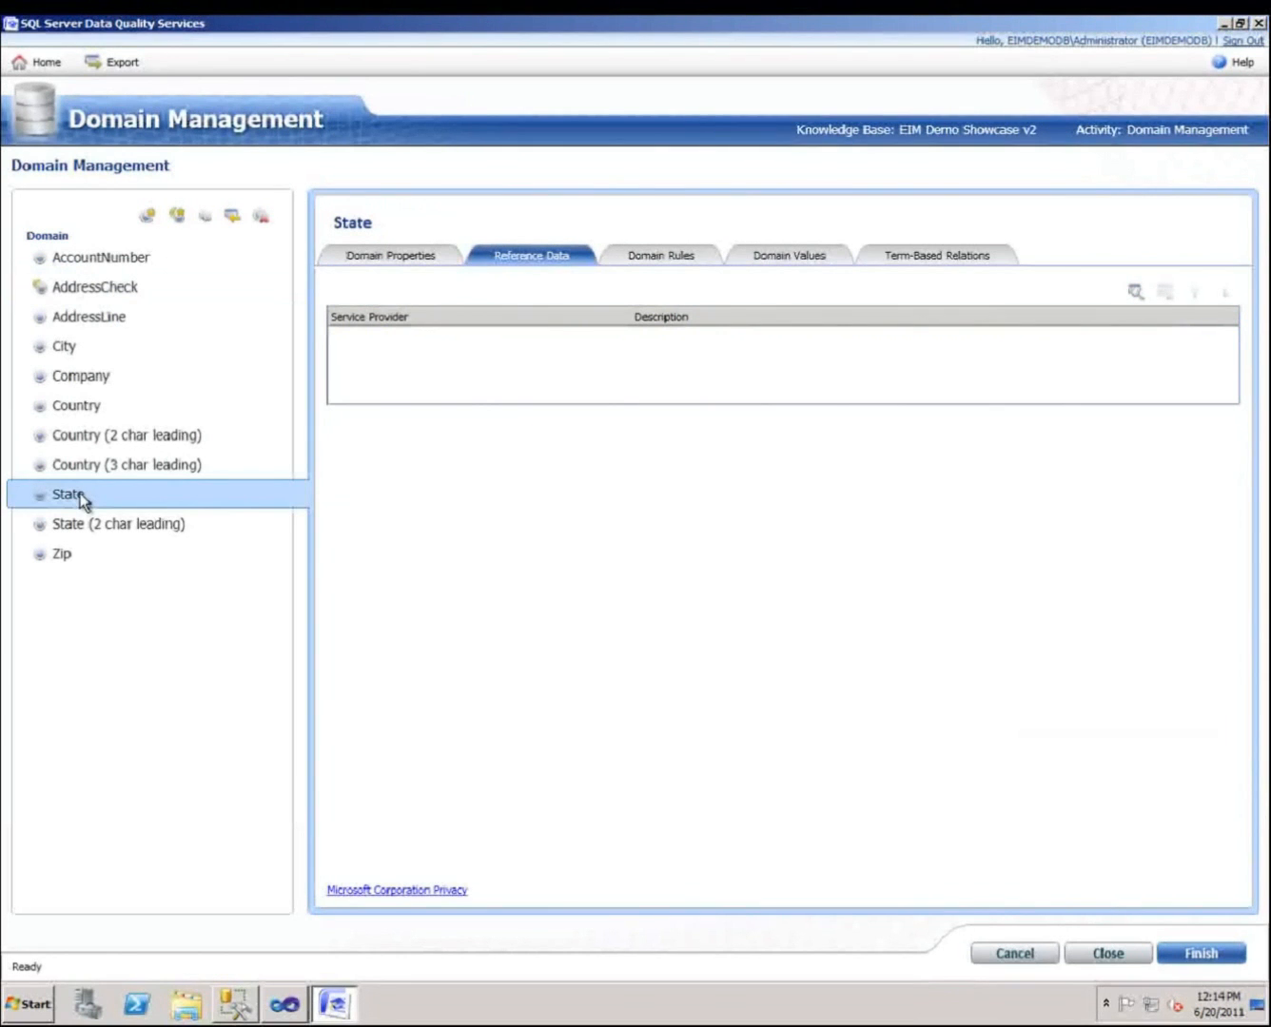
pyautogui.click(773, 259)
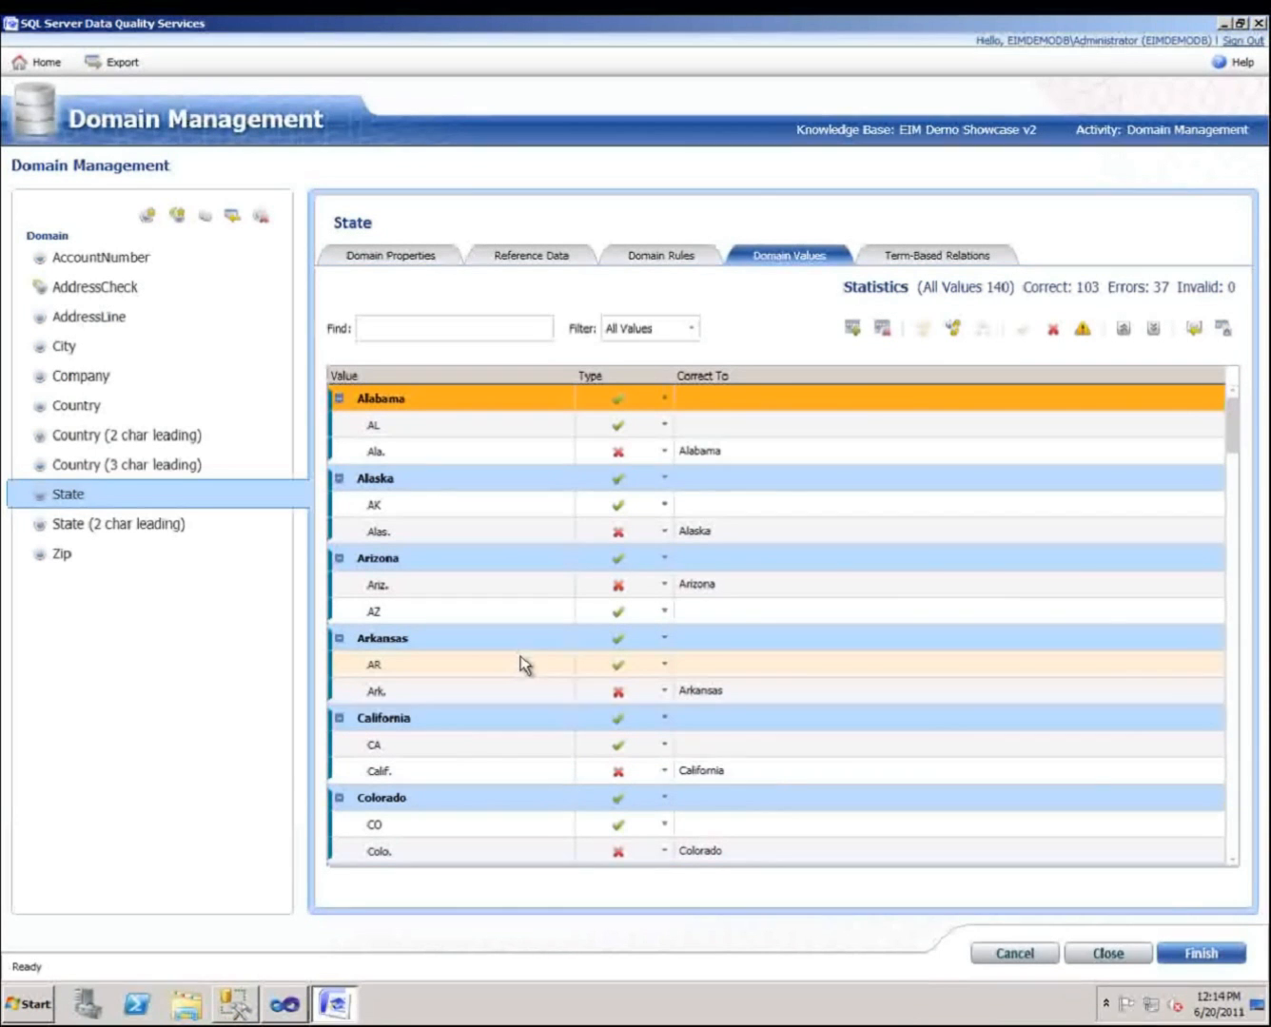
pyautogui.click(1107, 954)
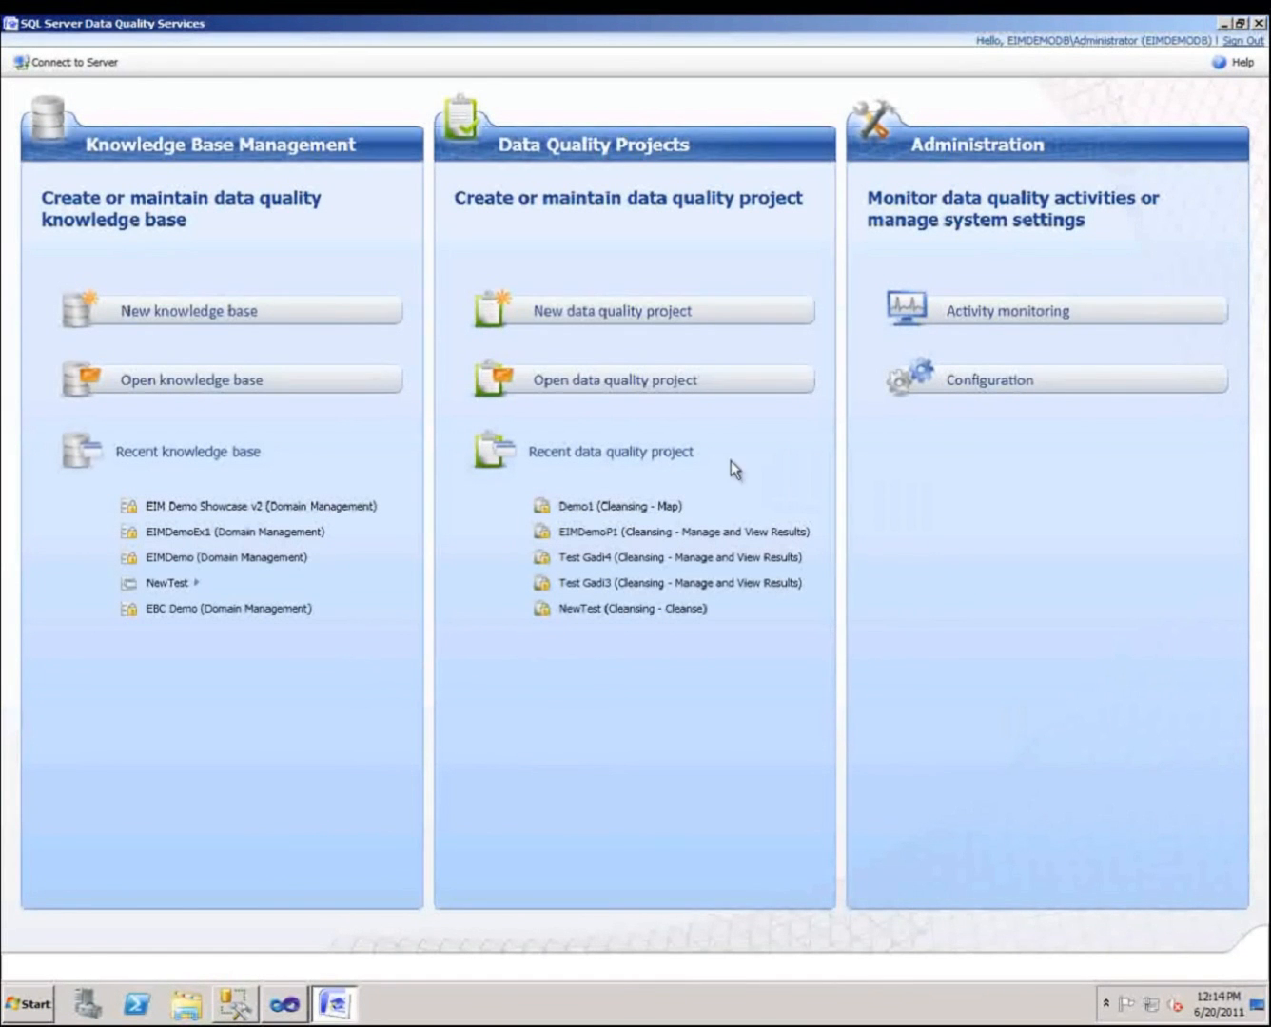
# Open the Demo1 cleansing project and map the Address1_Country column to the Country (3 char leading) domain in a new row.
pyautogui.click(631, 504)
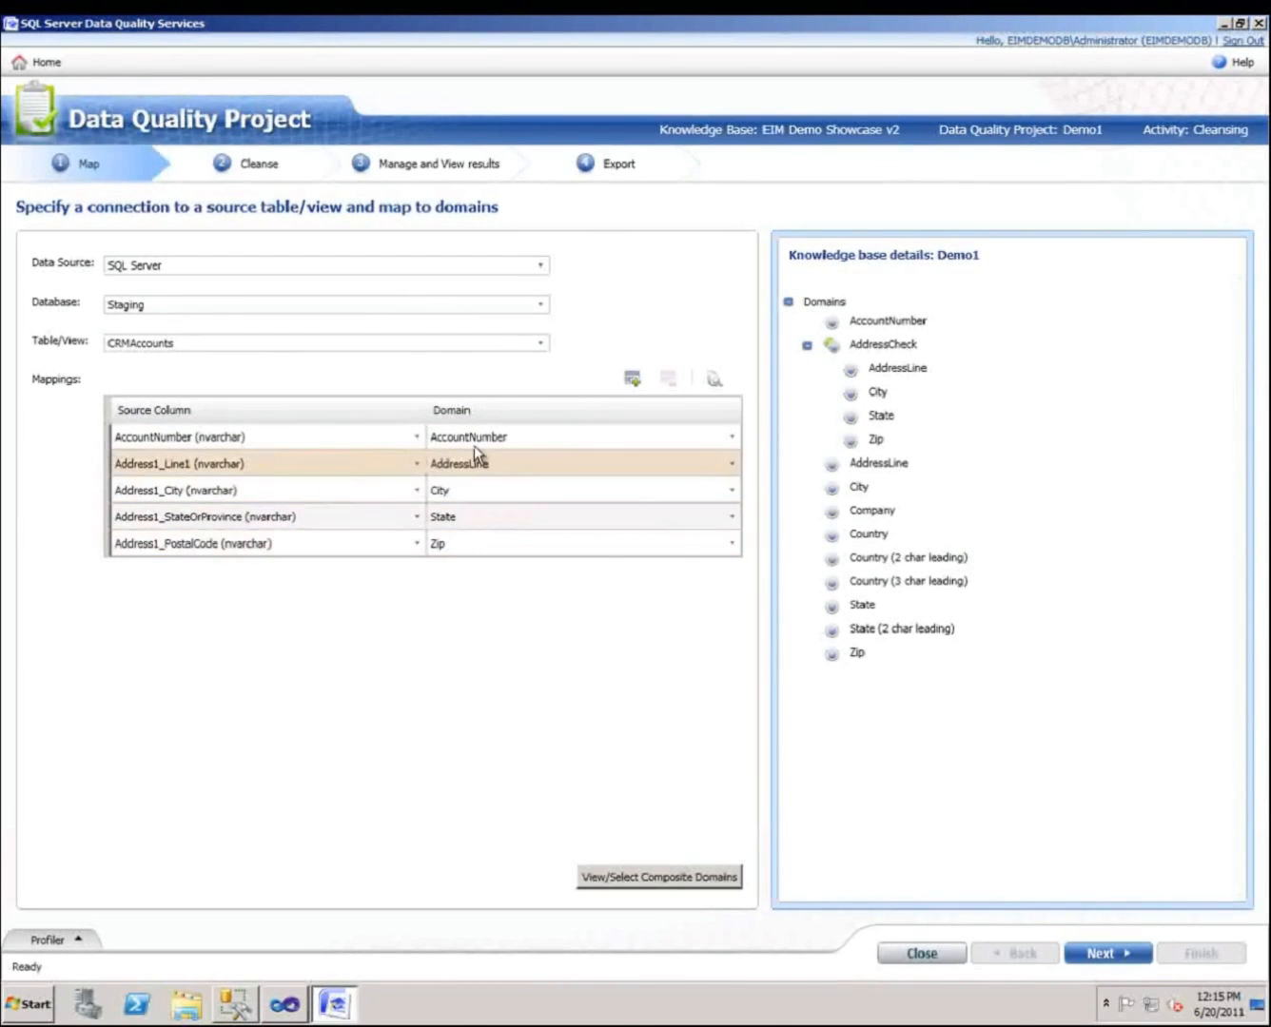
pyautogui.click(632, 376)
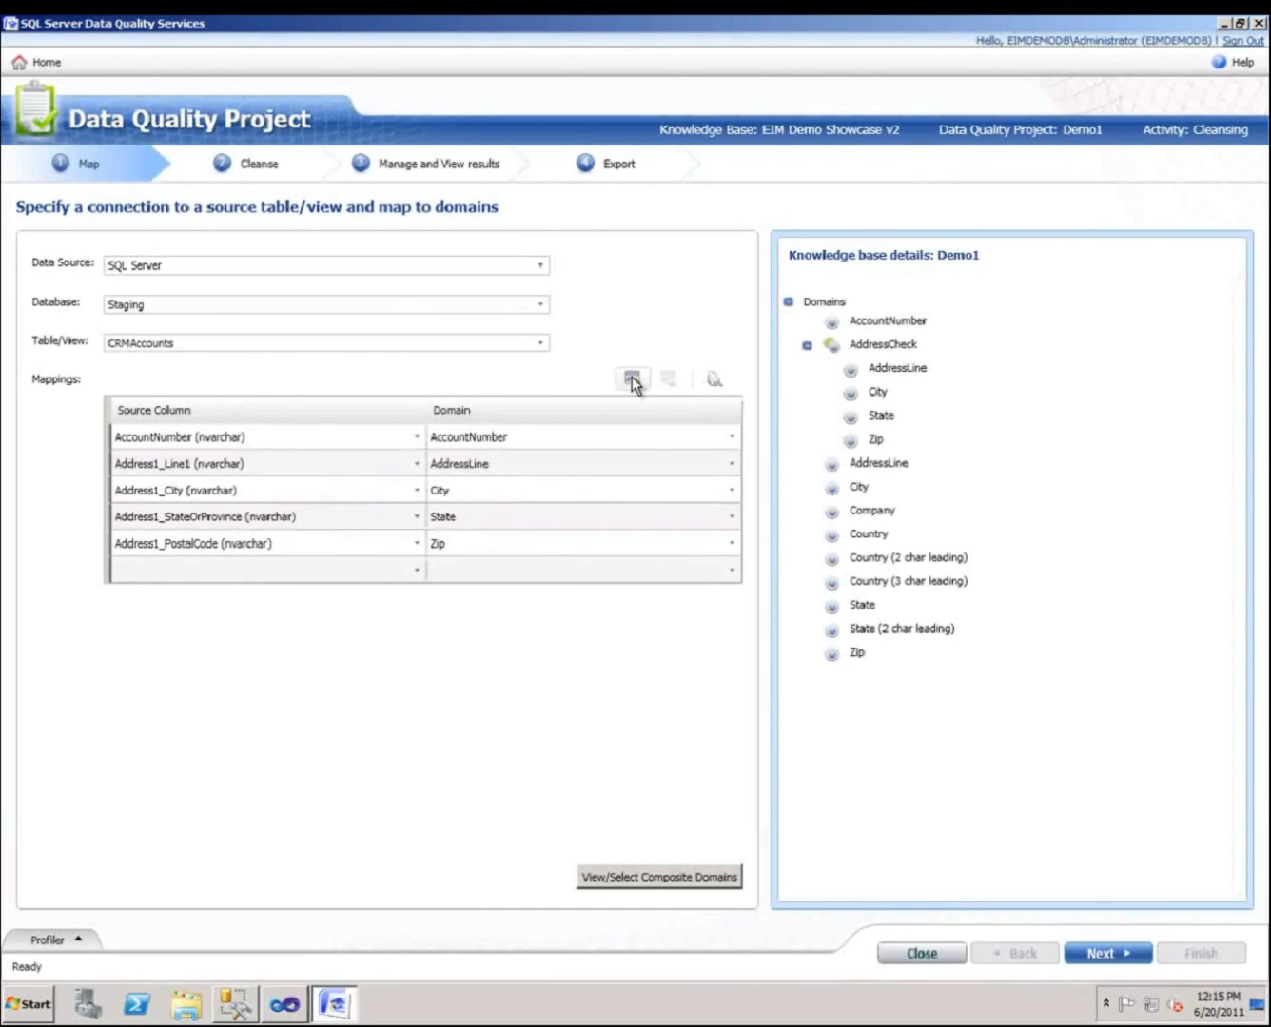
pyautogui.click(412, 568)
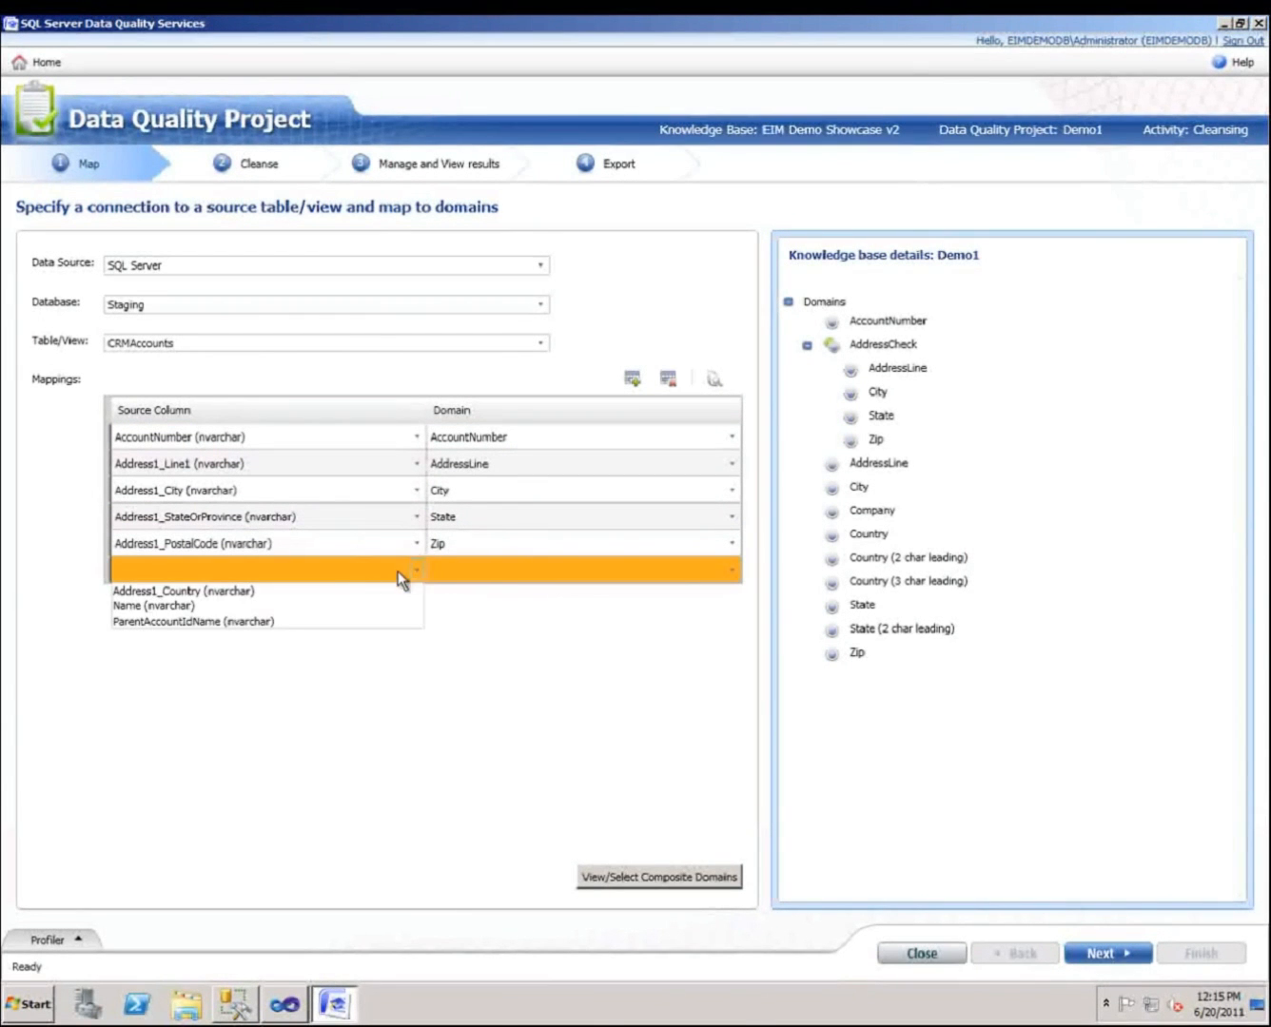
pyautogui.click(307, 598)
pyautogui.click(489, 568)
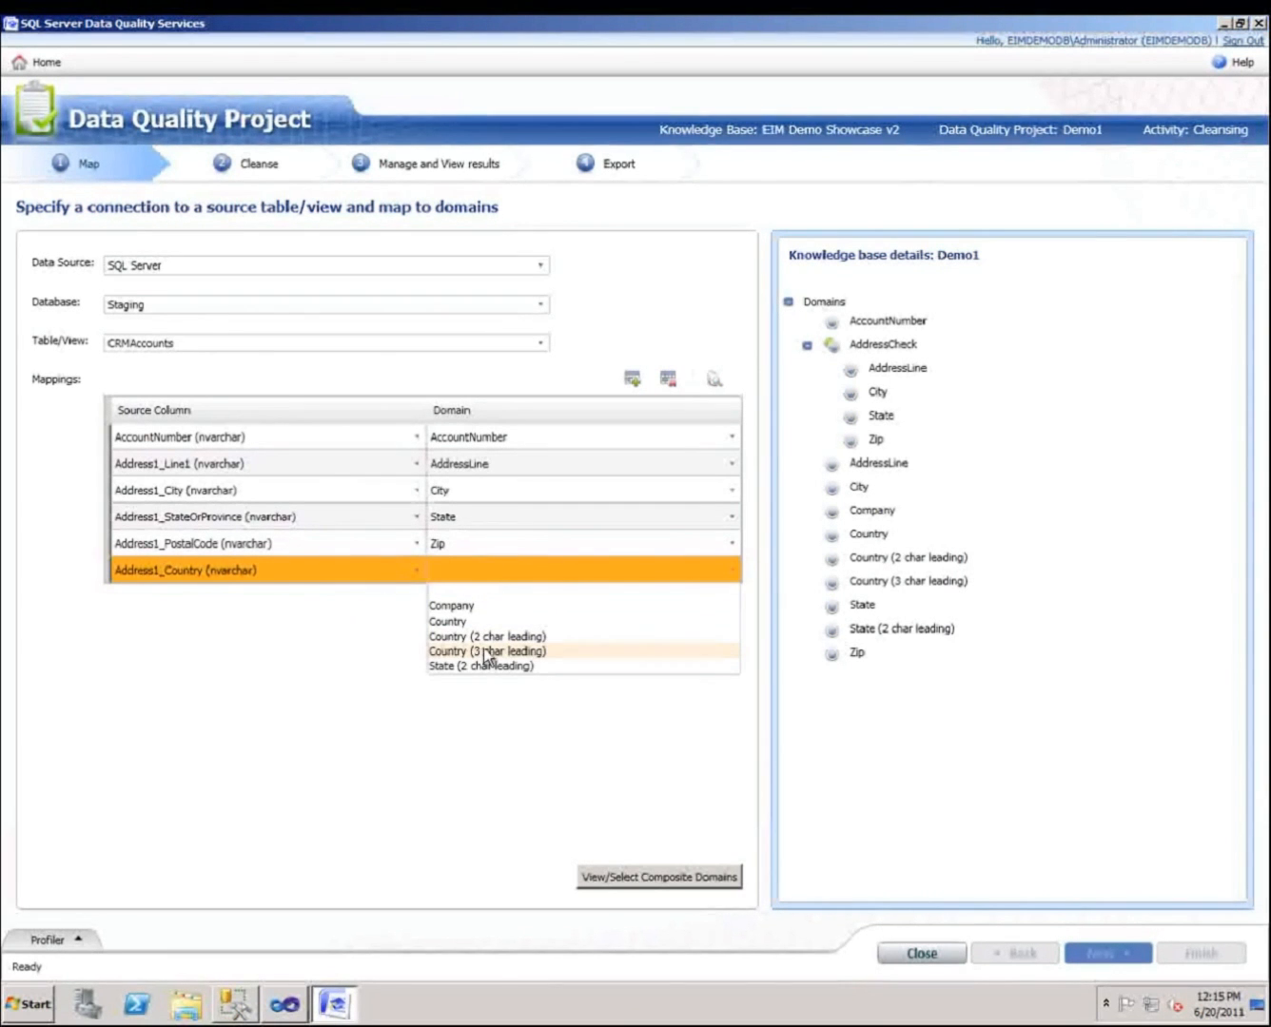
pyautogui.click(484, 652)
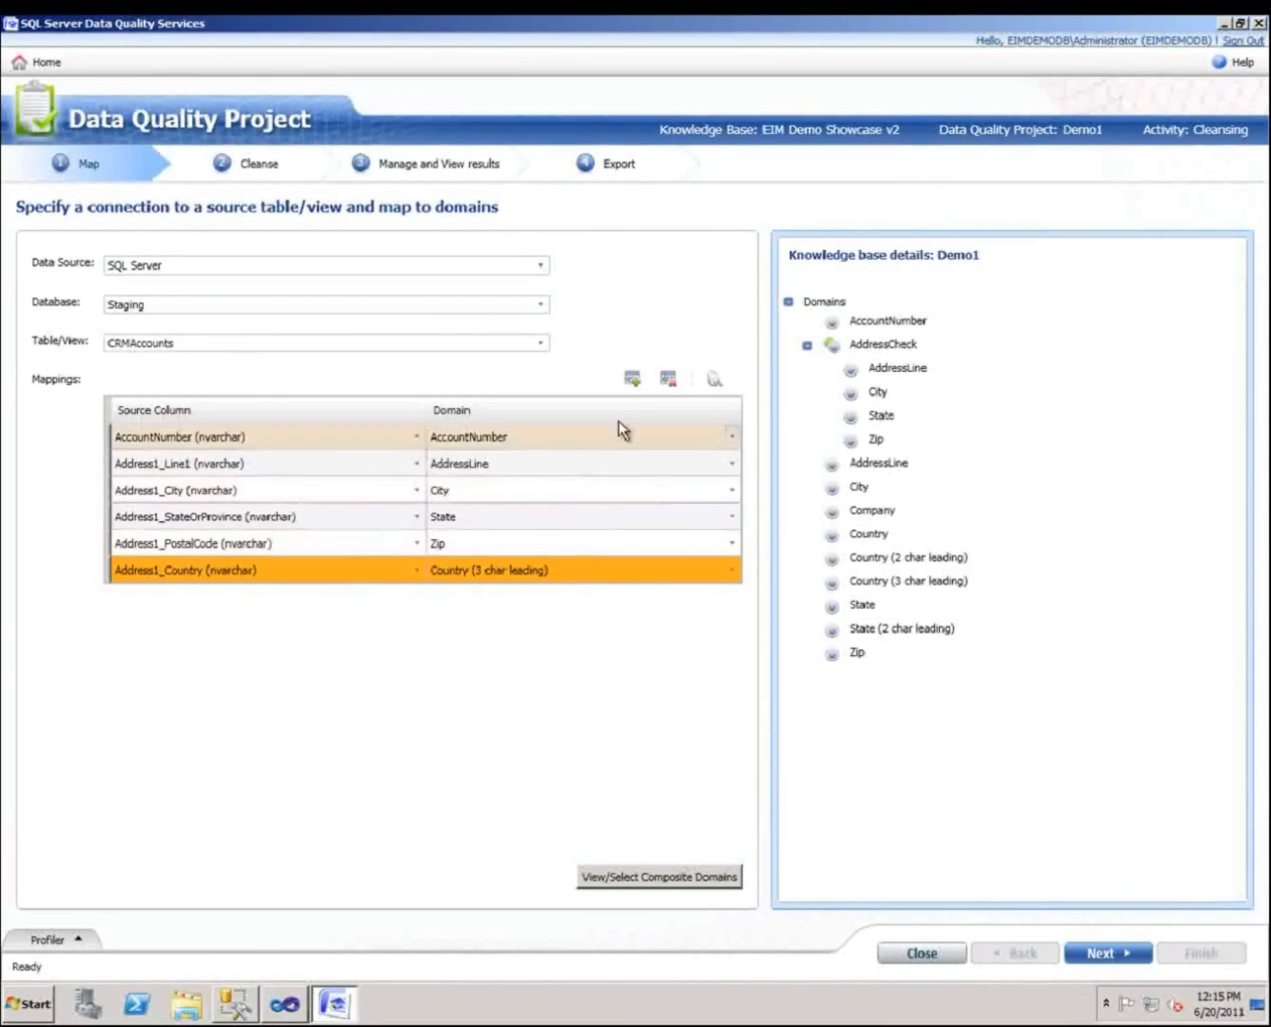
# Add a mapping row linking the Name column to the Company domain.
pyautogui.click(631, 386)
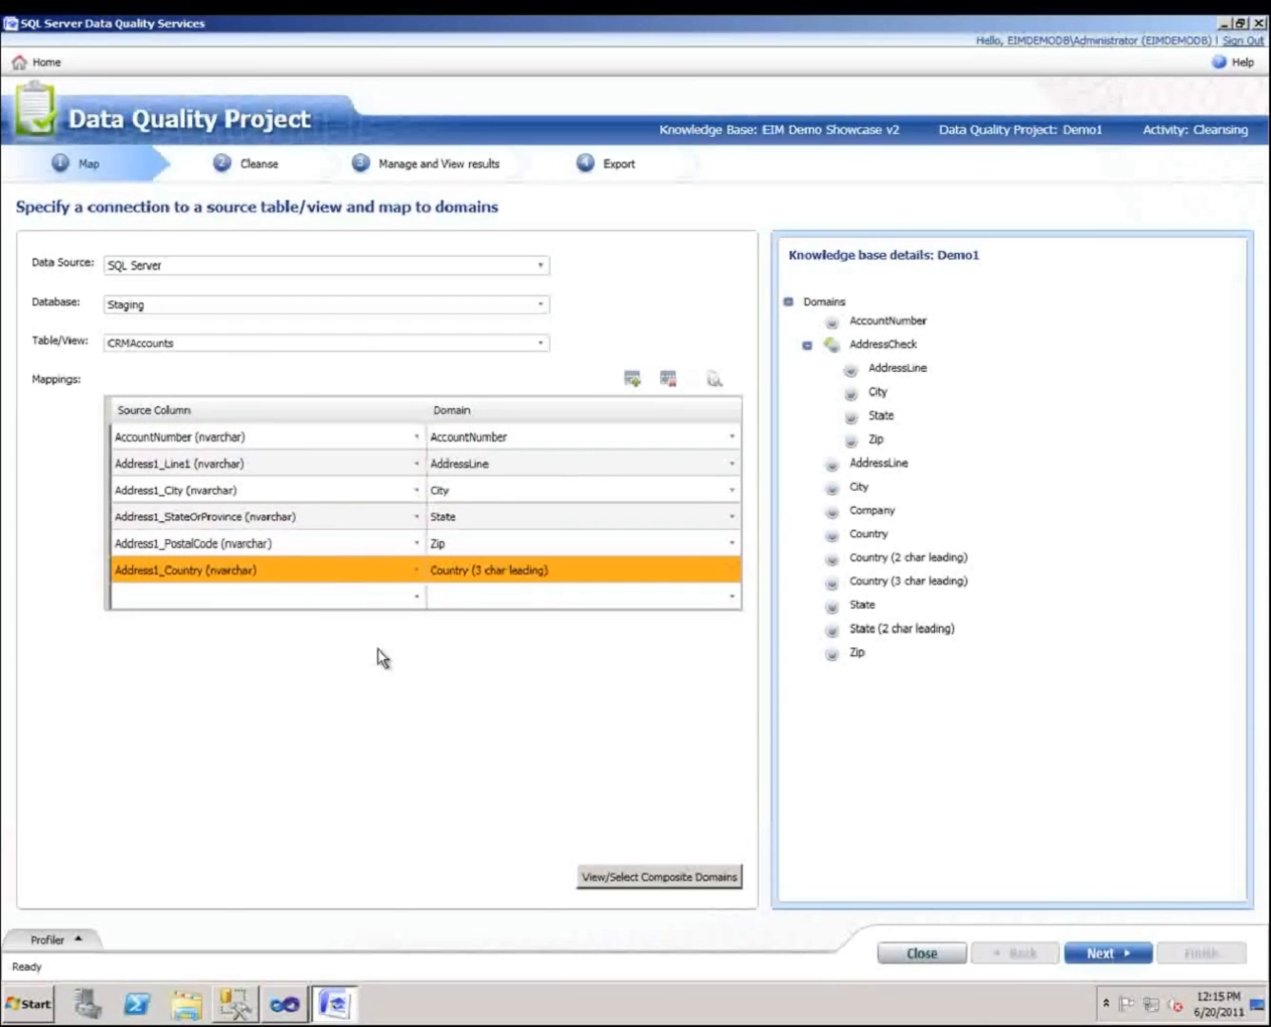
pyautogui.click(415, 597)
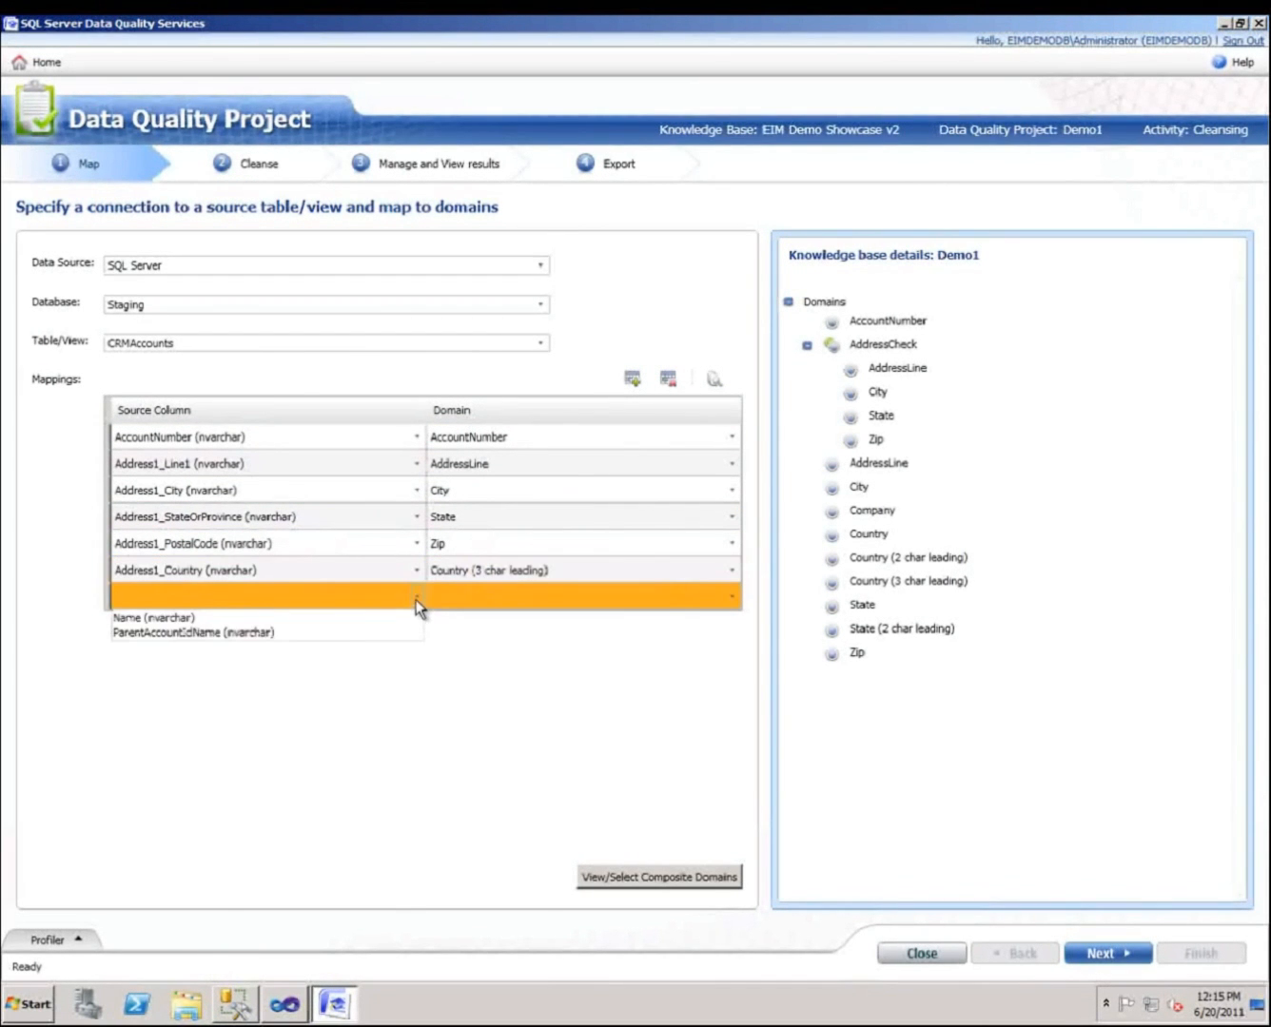
pyautogui.click(328, 617)
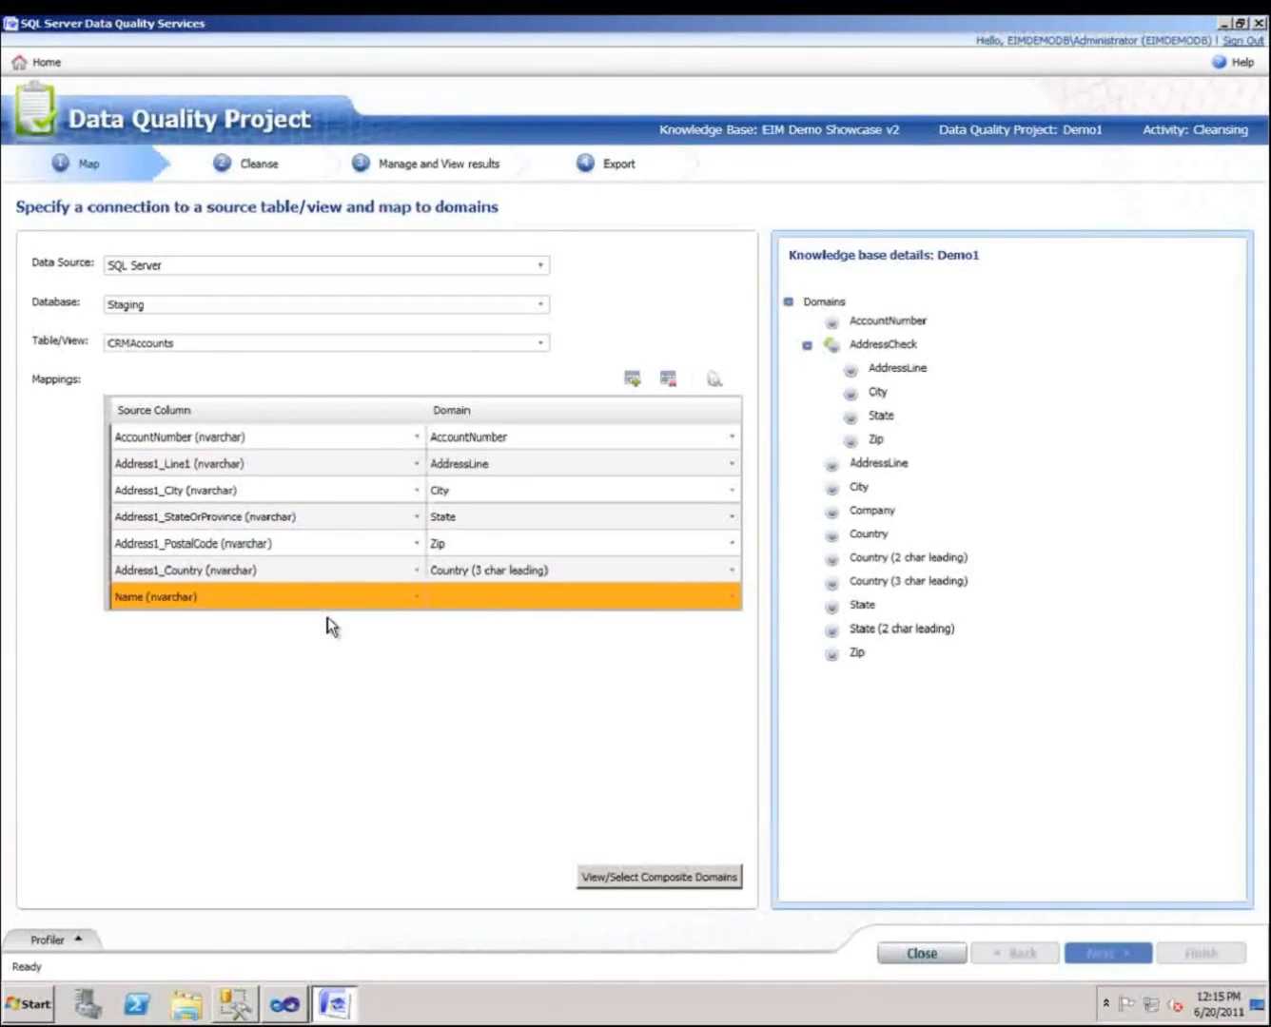
pyautogui.click(480, 590)
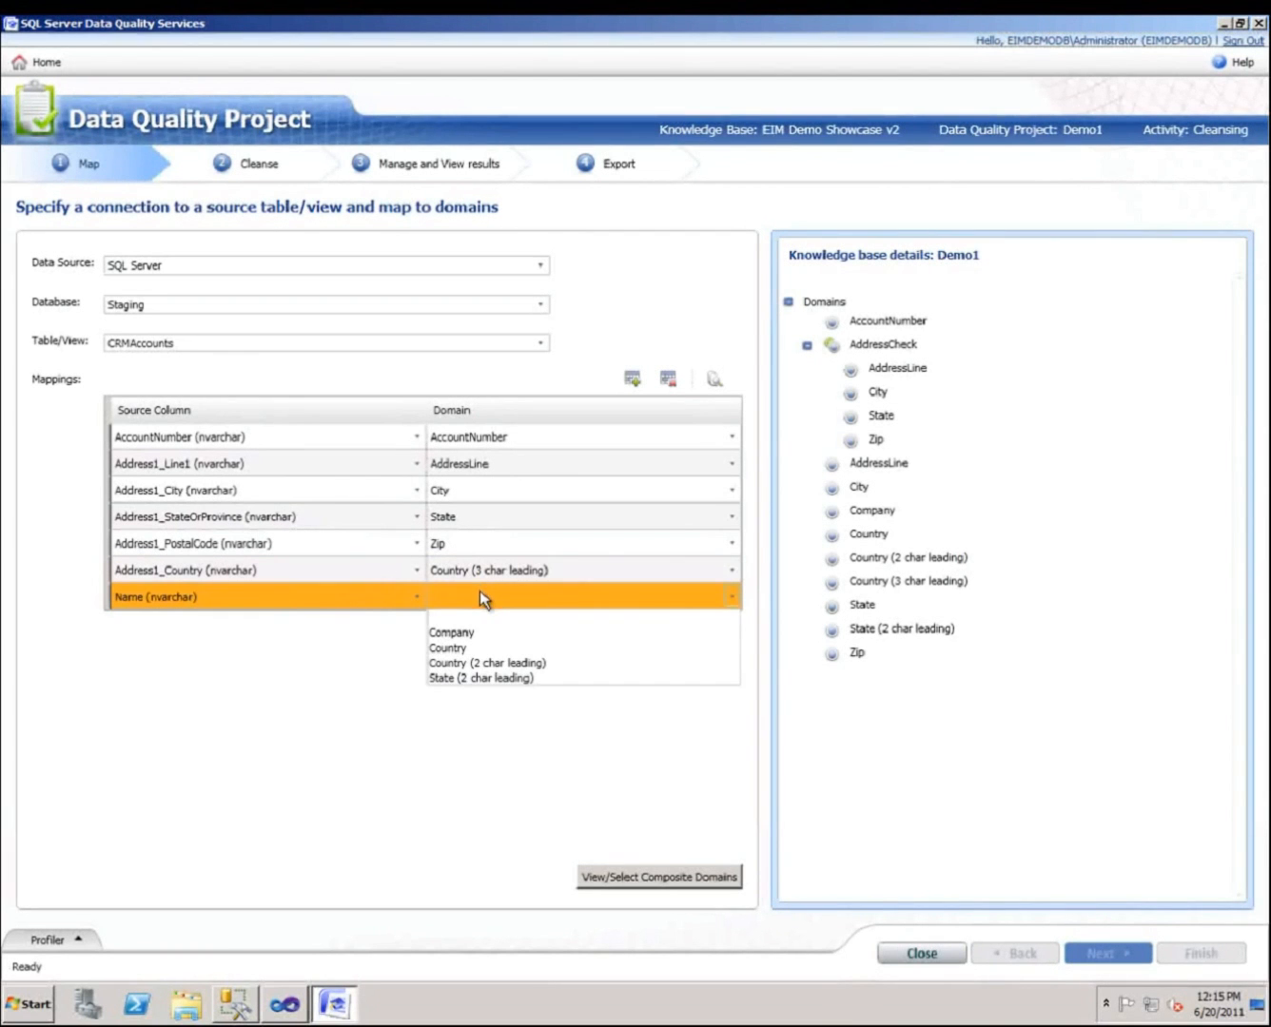
pyautogui.click(467, 632)
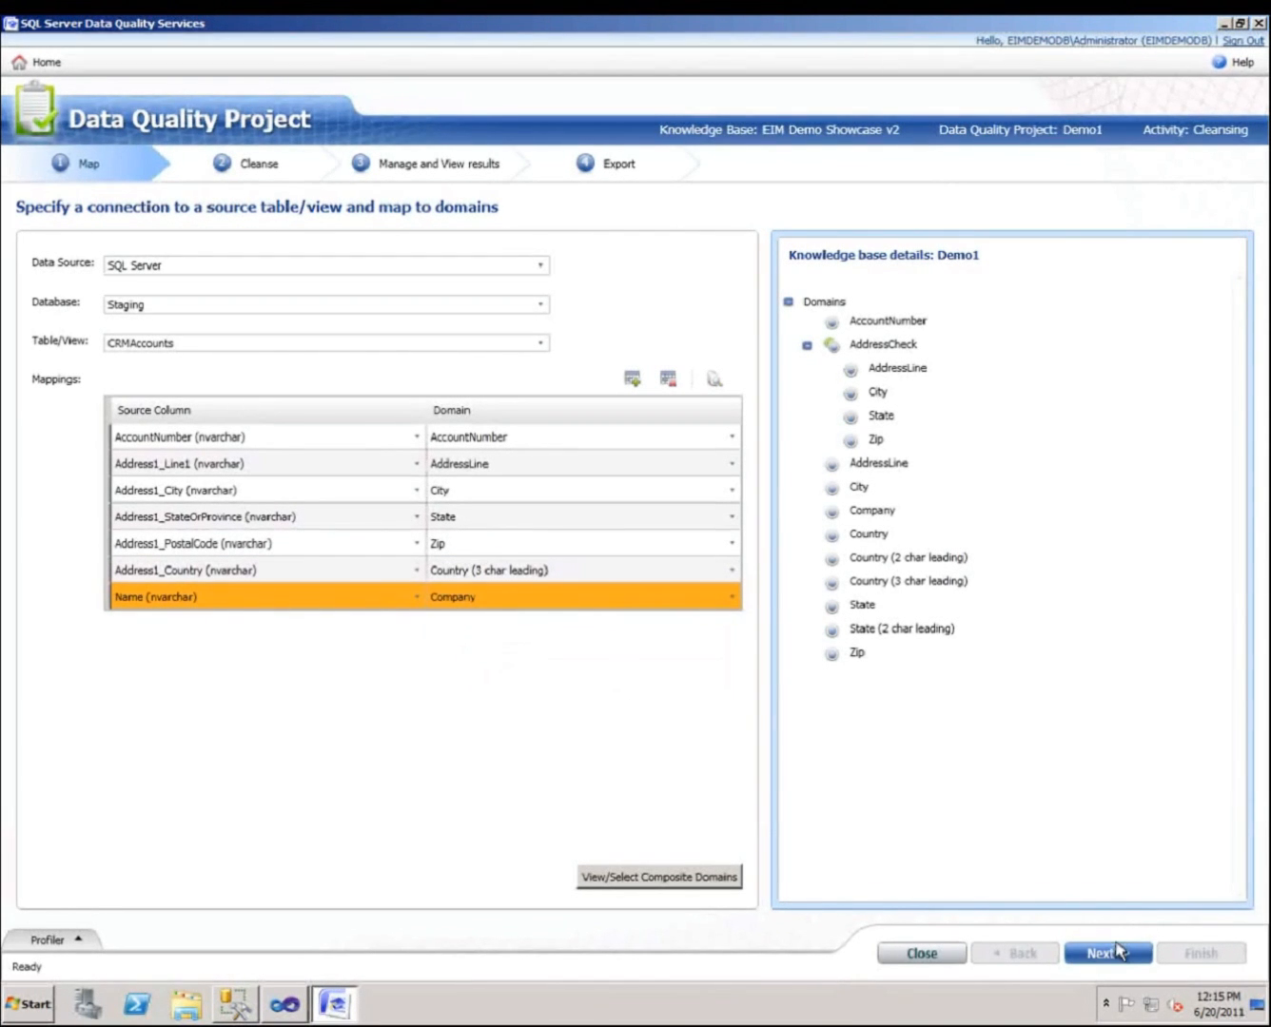
# Move on to the Cleanse stage, accepting the mapping change, and start the cleansing run.
pyautogui.click(1119, 955)
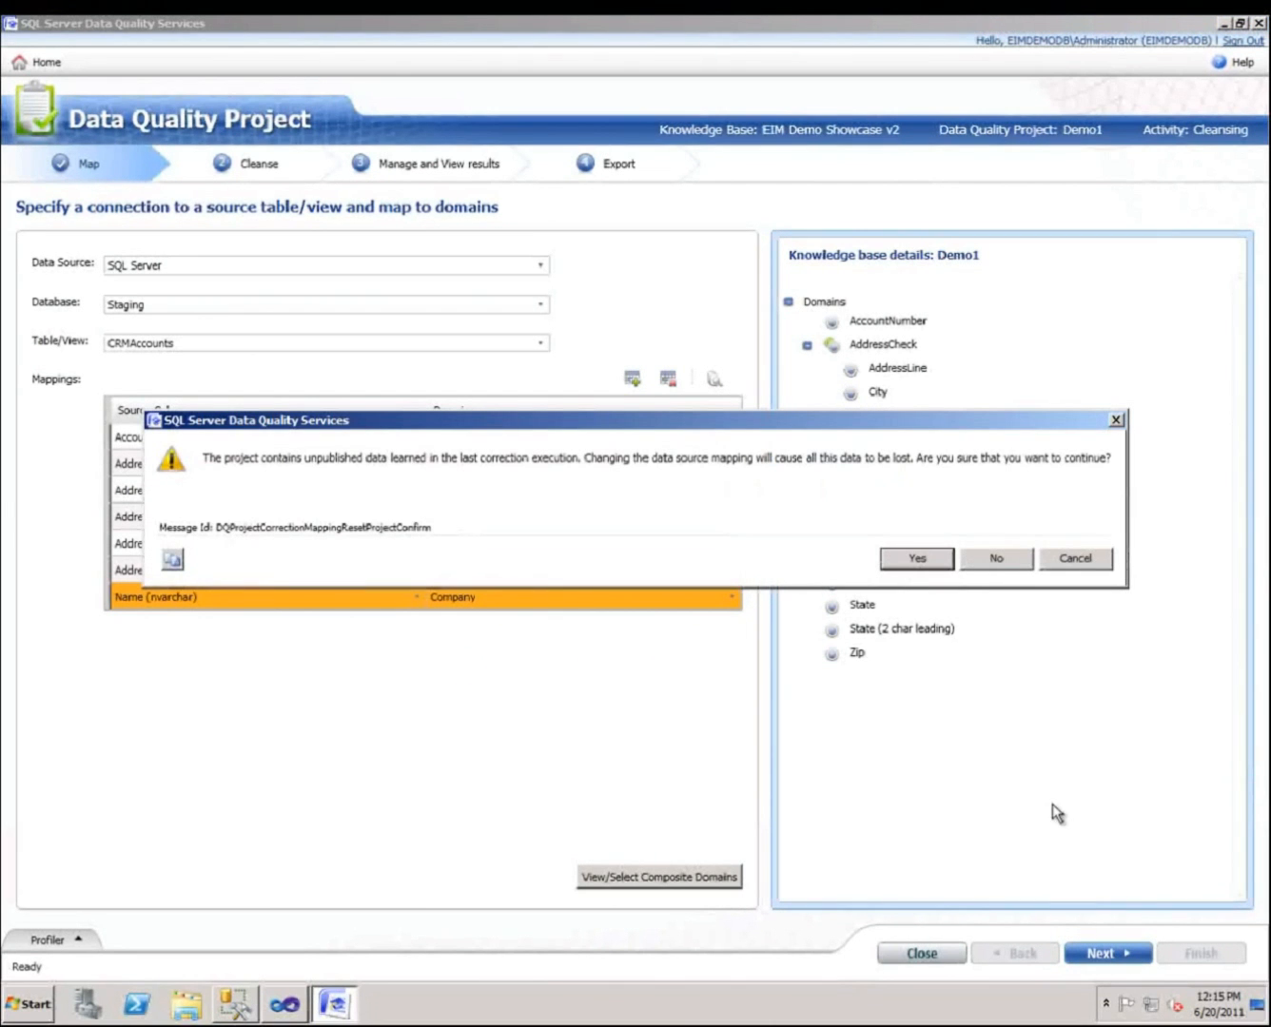
pyautogui.click(919, 559)
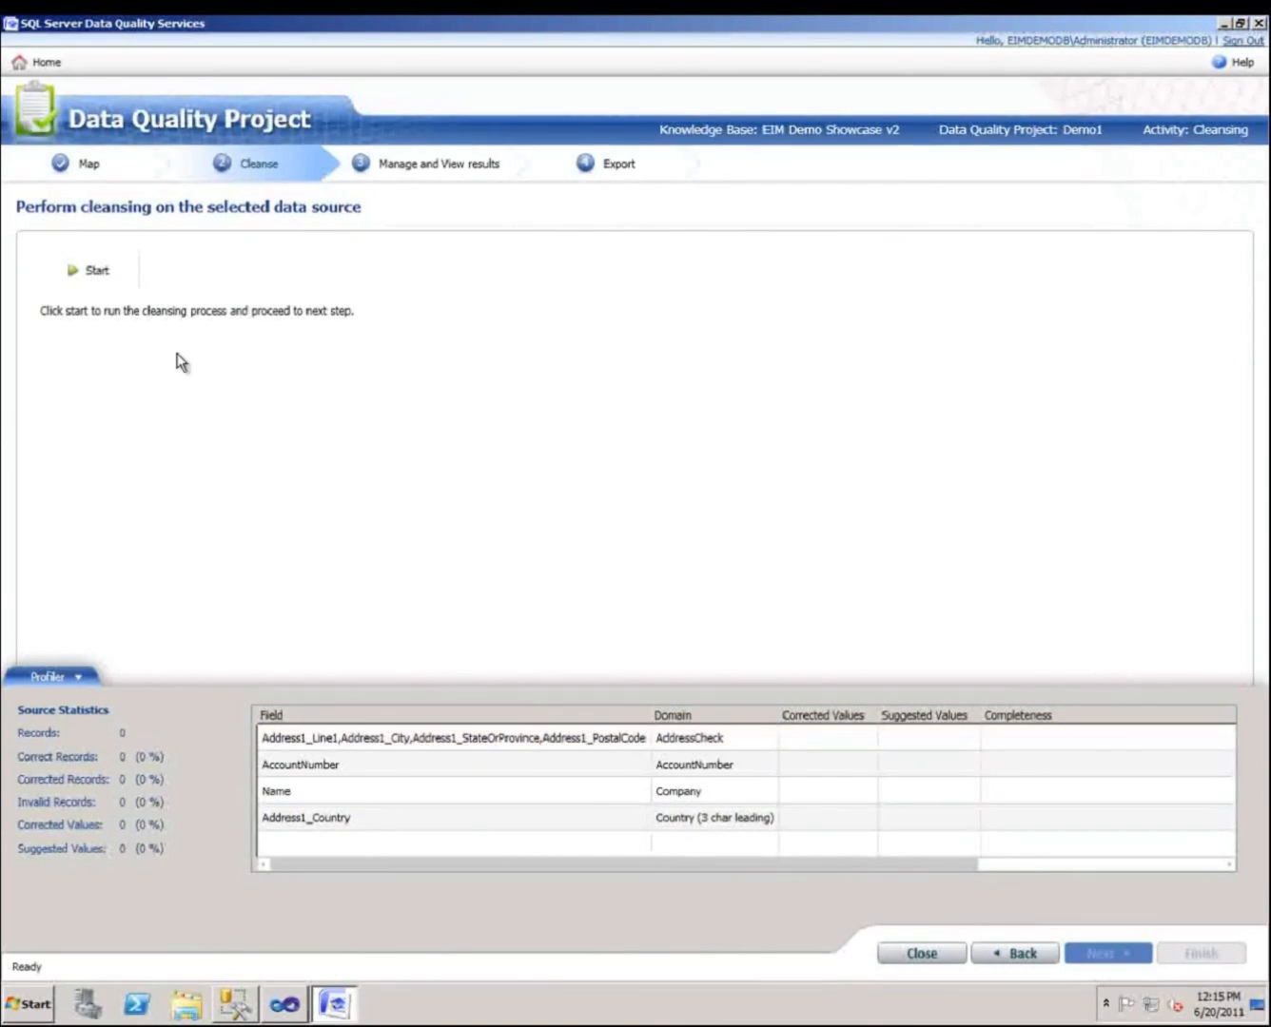
pyautogui.click(82, 276)
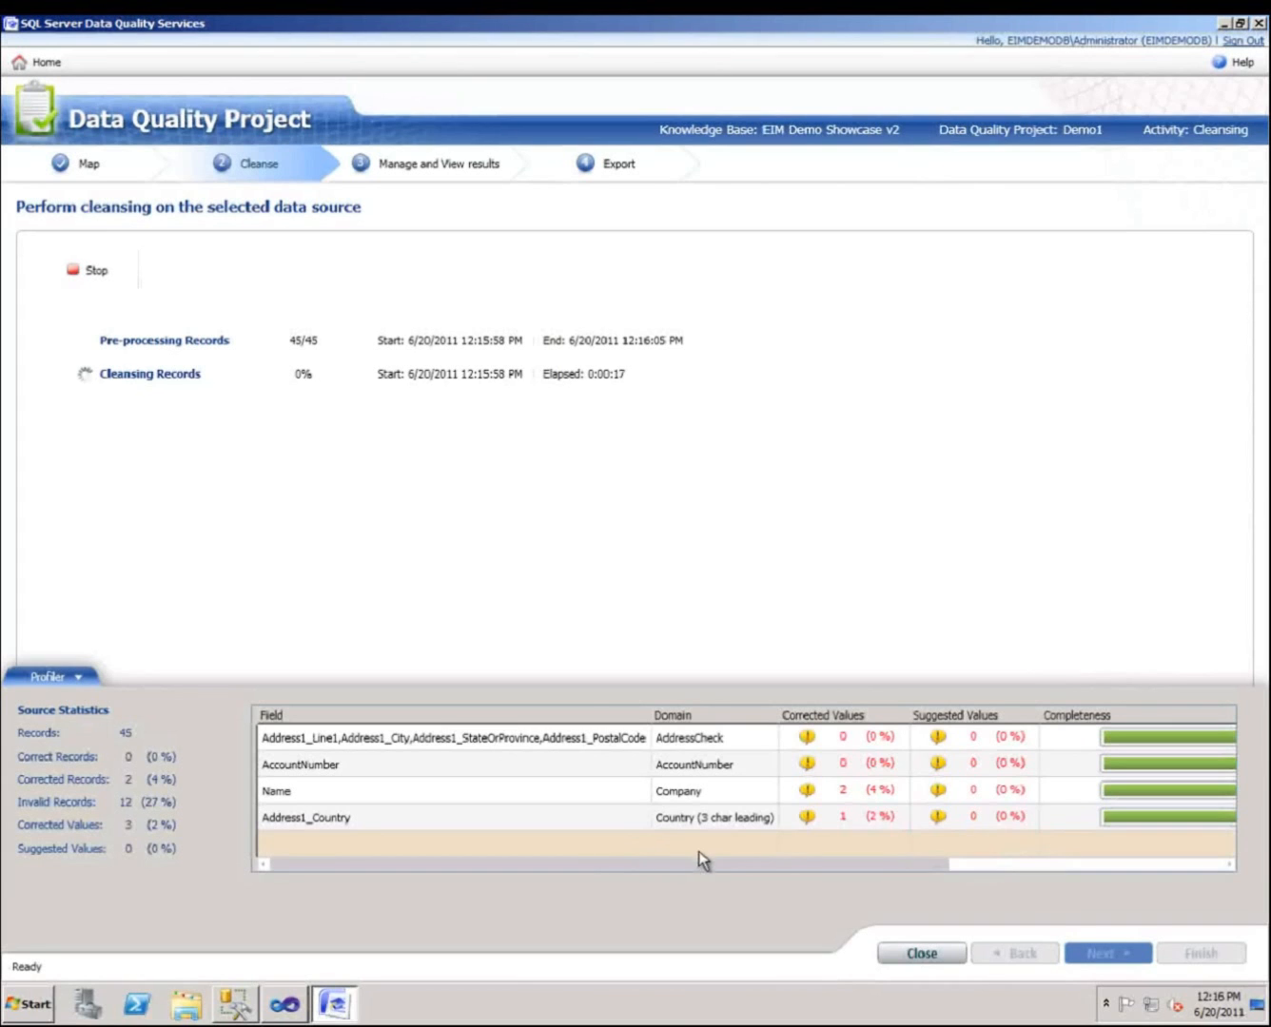
# Proceed to the Manage and View results stage after the cleansing run.
pyautogui.moveTo(737, 868); pyautogui.dragTo(1081, 849)
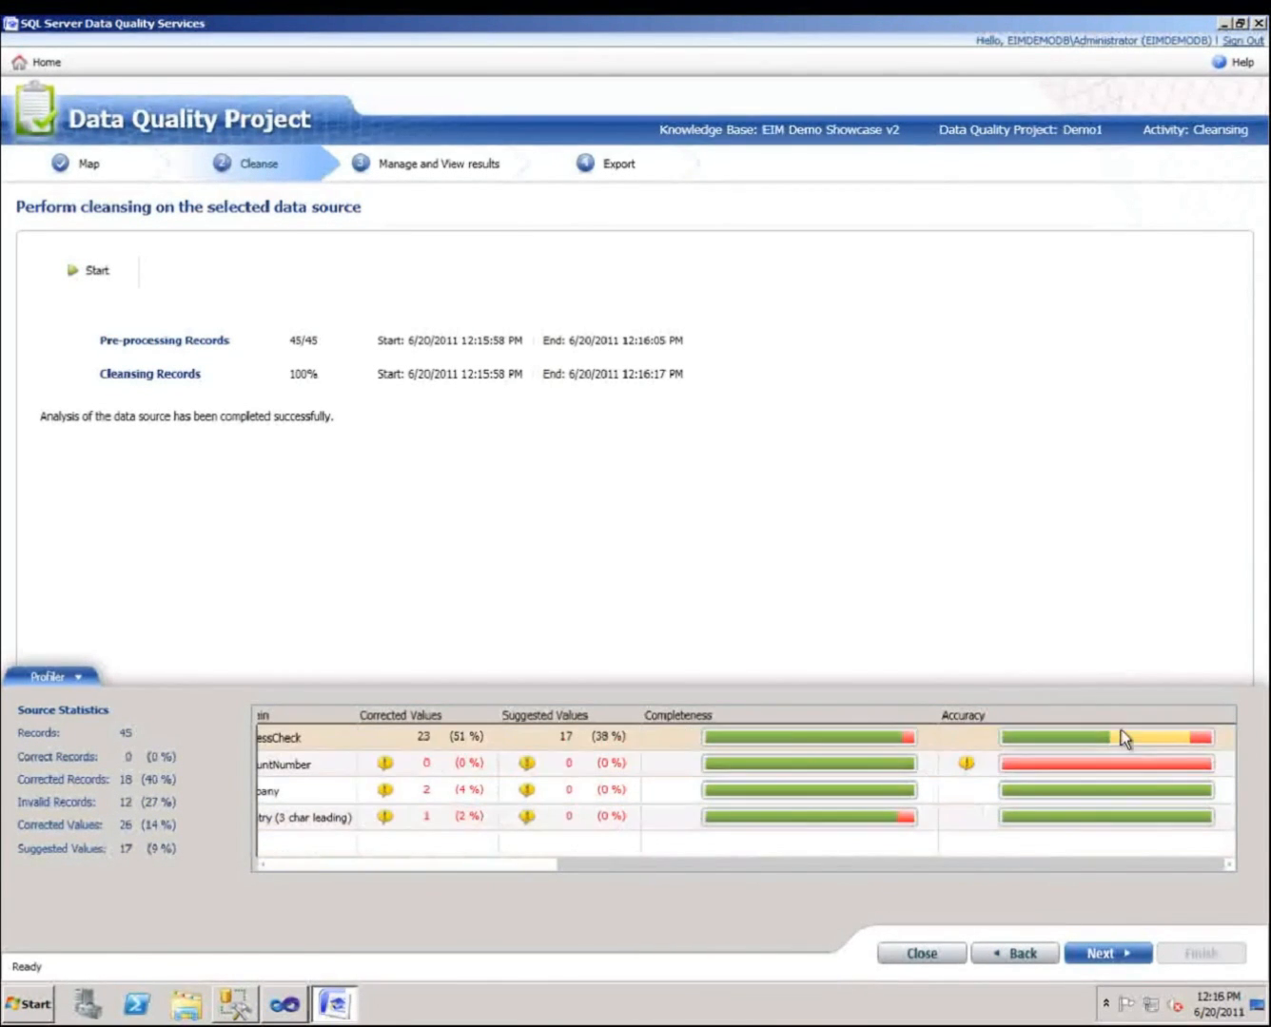
pyautogui.moveTo(1121, 729)
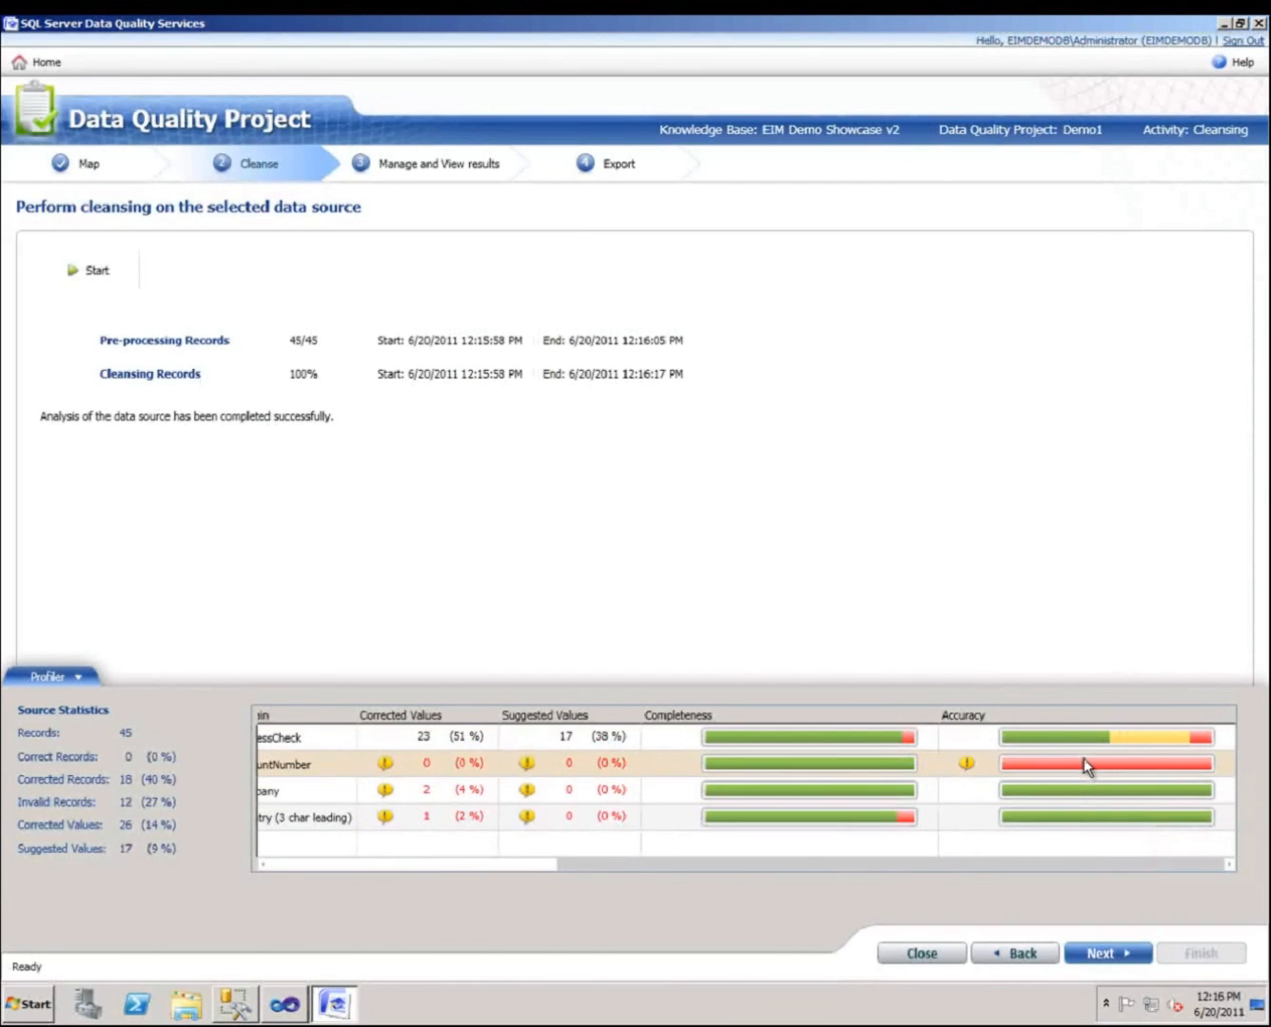
pyautogui.moveTo(1086, 761)
pyautogui.click(1103, 953)
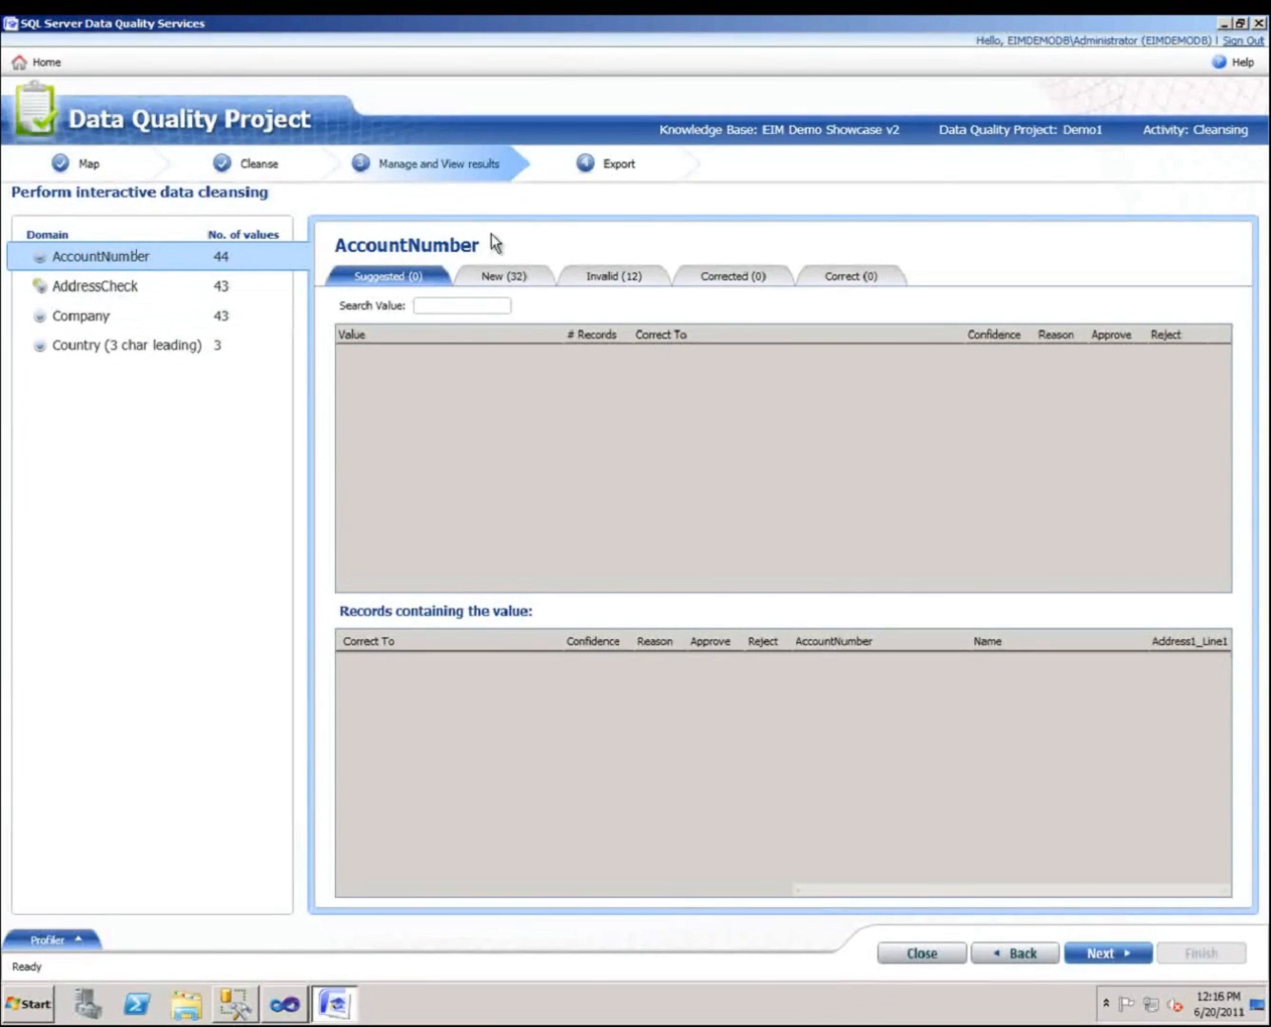
# Inspect the AccountNumber domain's new and invalid values.
pyautogui.click(514, 278)
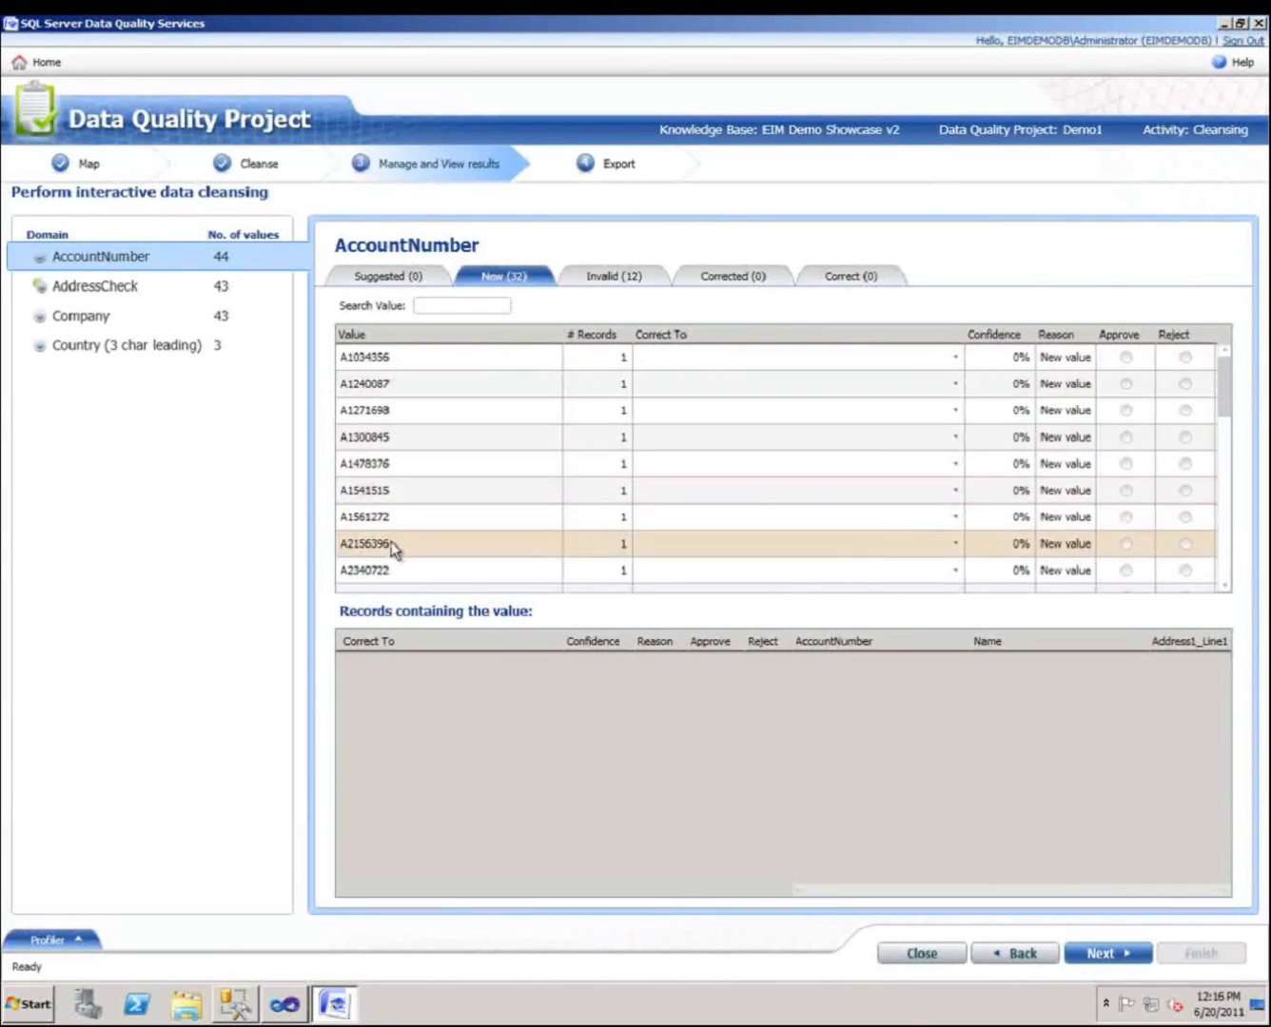
pyautogui.click(618, 276)
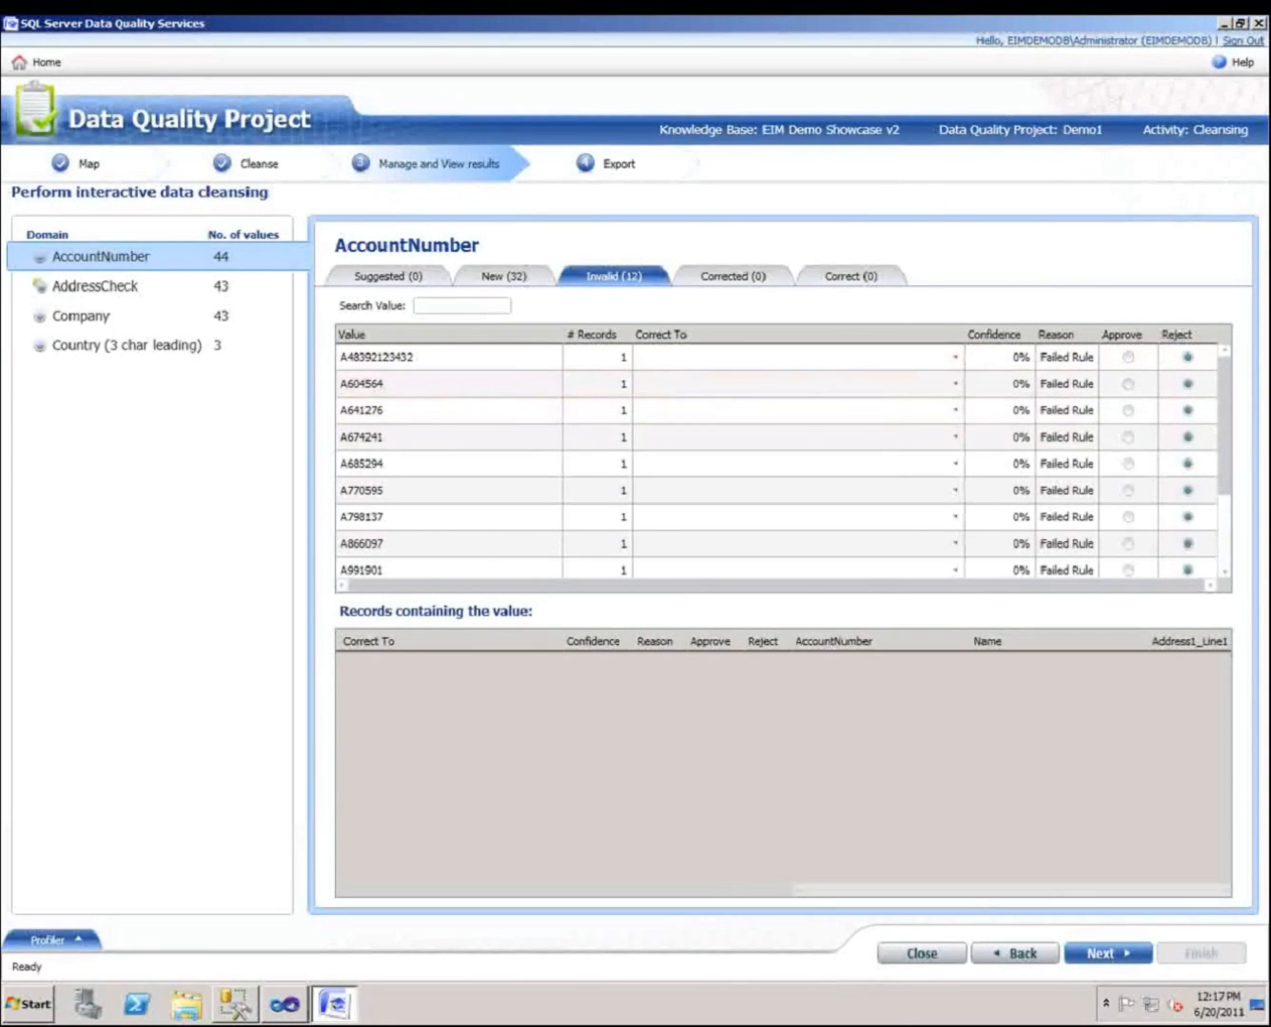
pyautogui.moveTo(1222, 459); pyautogui.dragTo(1226, 561)
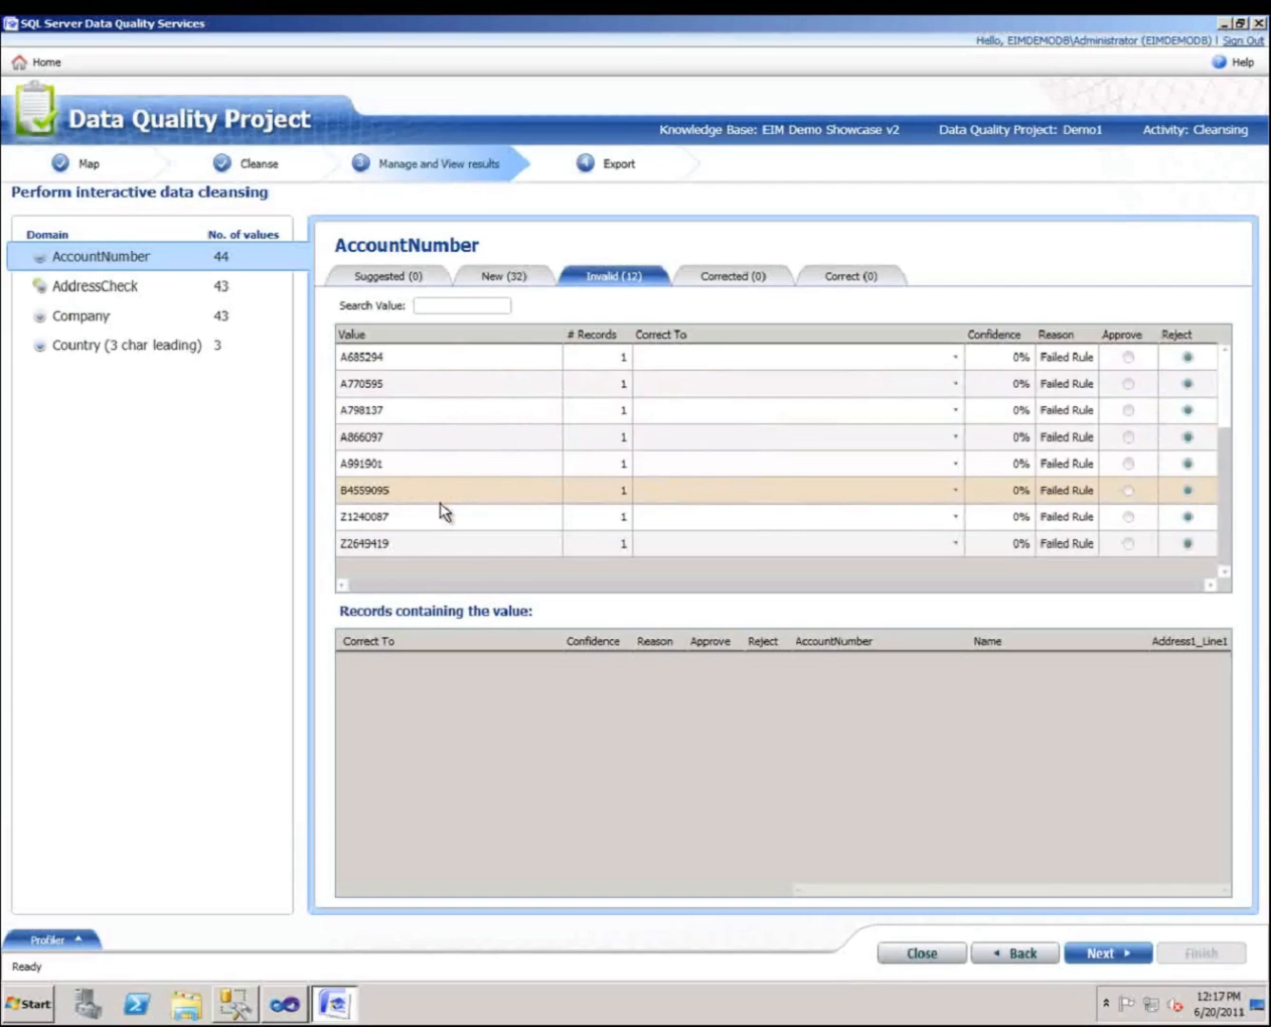
# Approve the first suggested AddressCheck correction, the New York address.
pyautogui.click(108, 290)
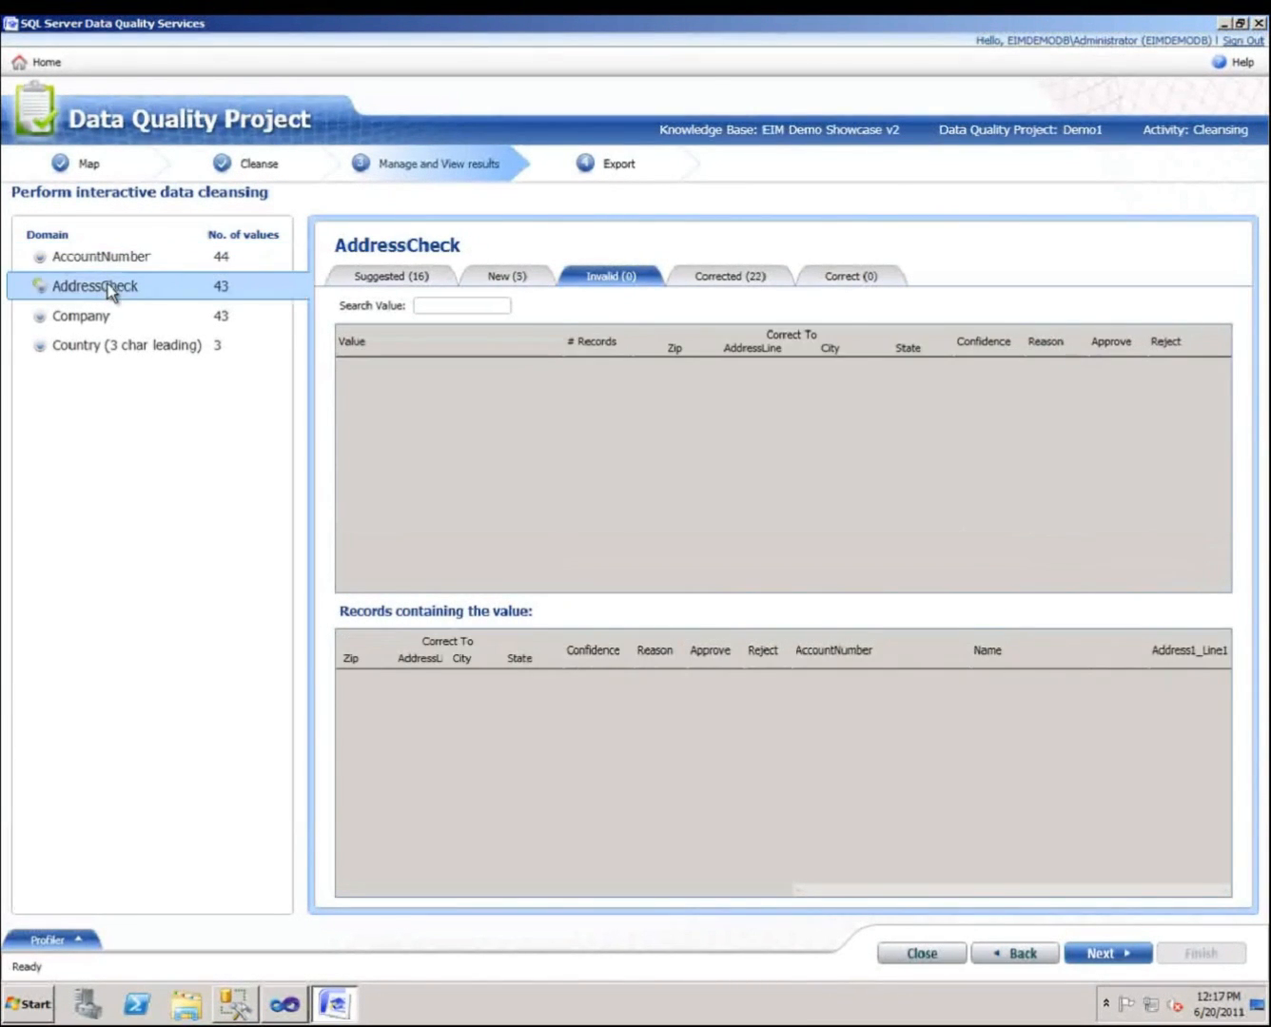
pyautogui.click(398, 284)
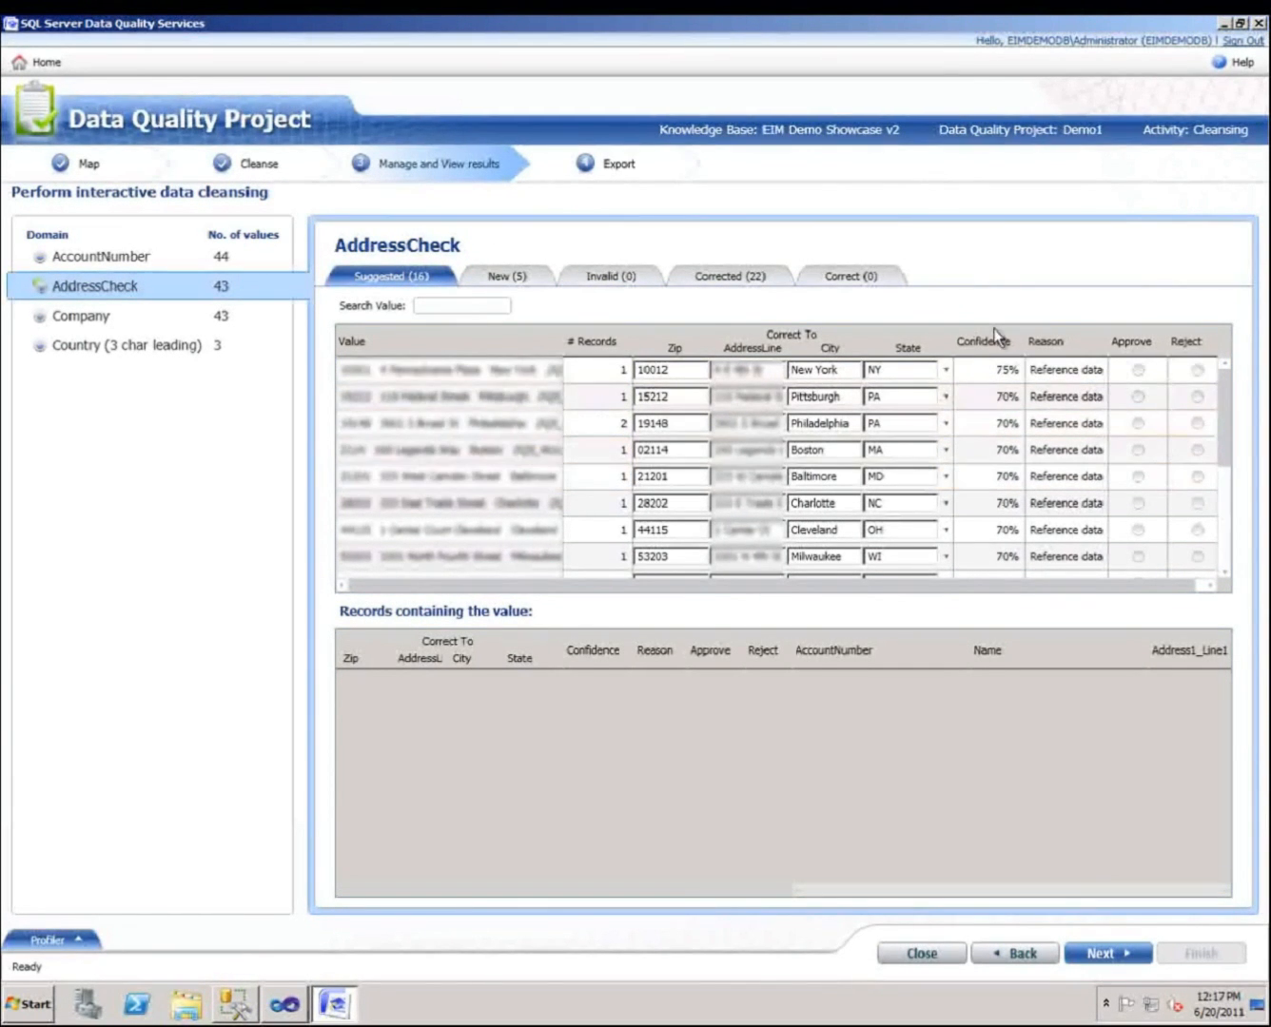
pyautogui.click(1138, 372)
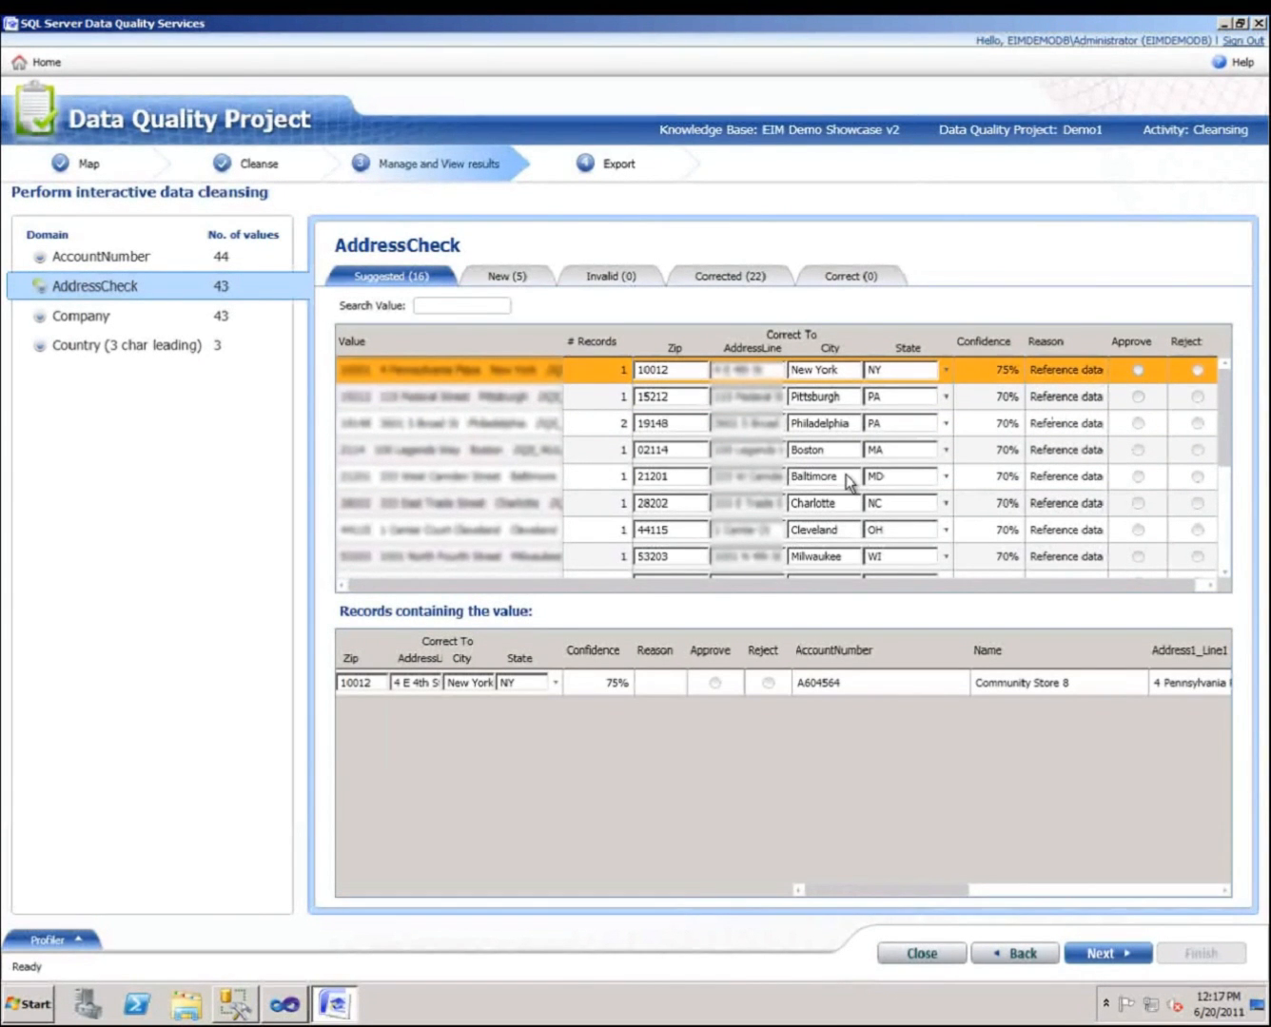
# Review AddressCheck's new and corrected values, then open the Company domain's results.
pyautogui.click(511, 282)
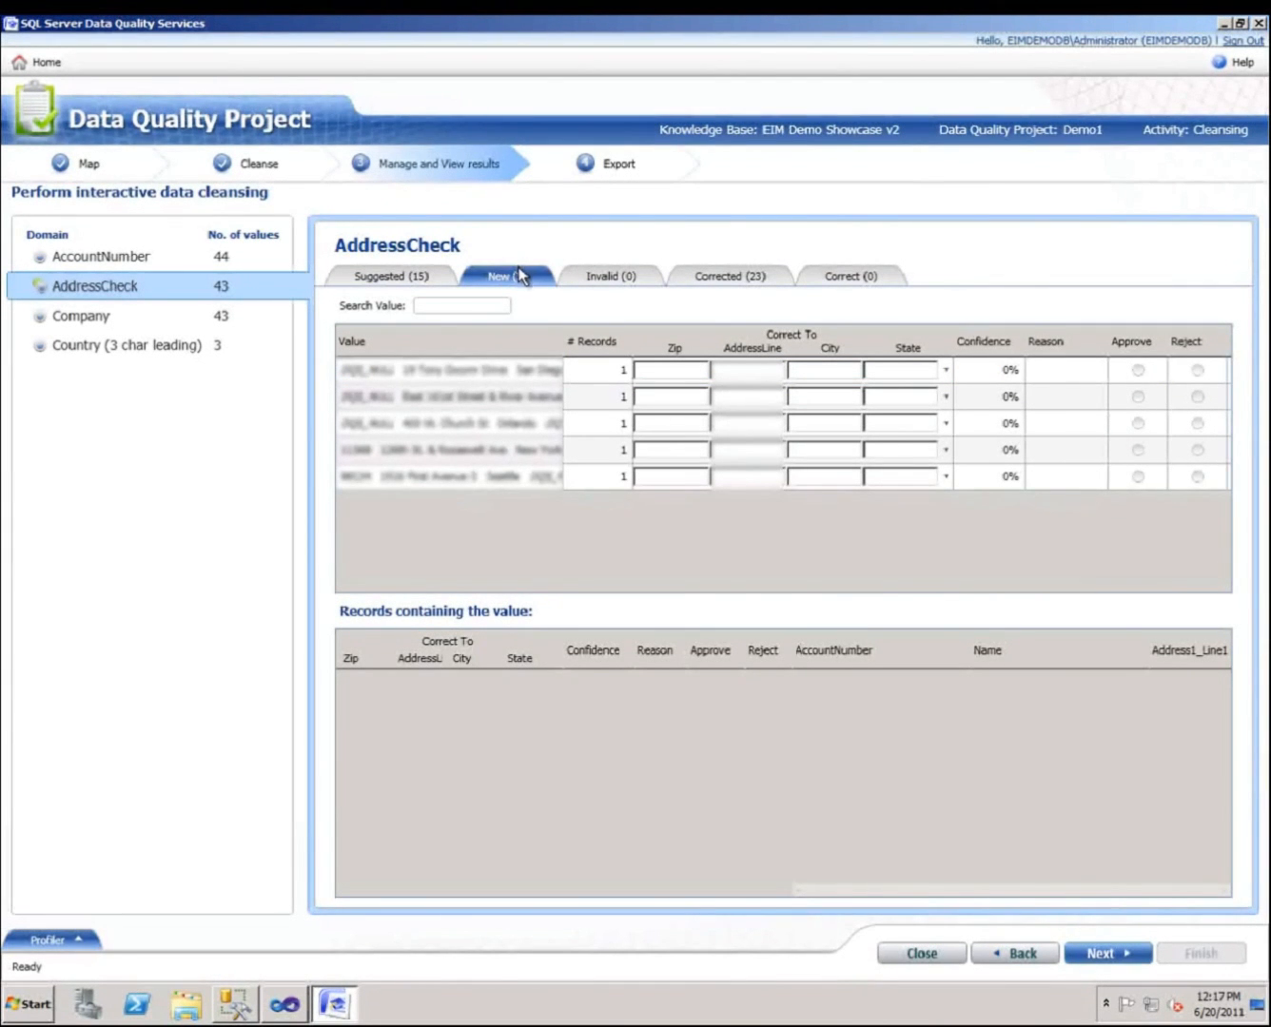
pyautogui.click(729, 280)
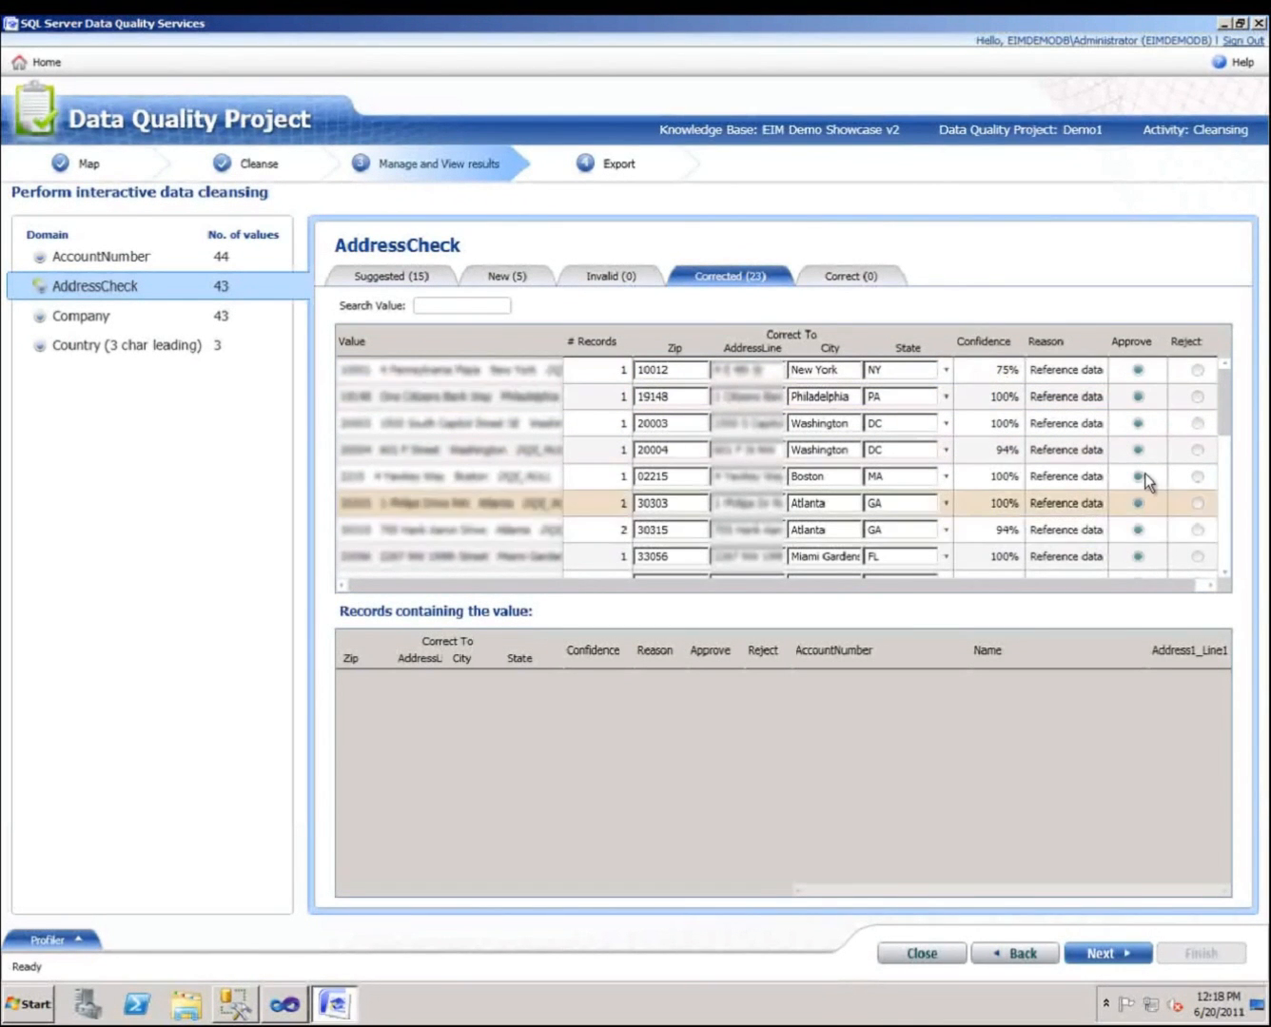
pyautogui.moveTo(1225, 427); pyautogui.dragTo(1217, 526)
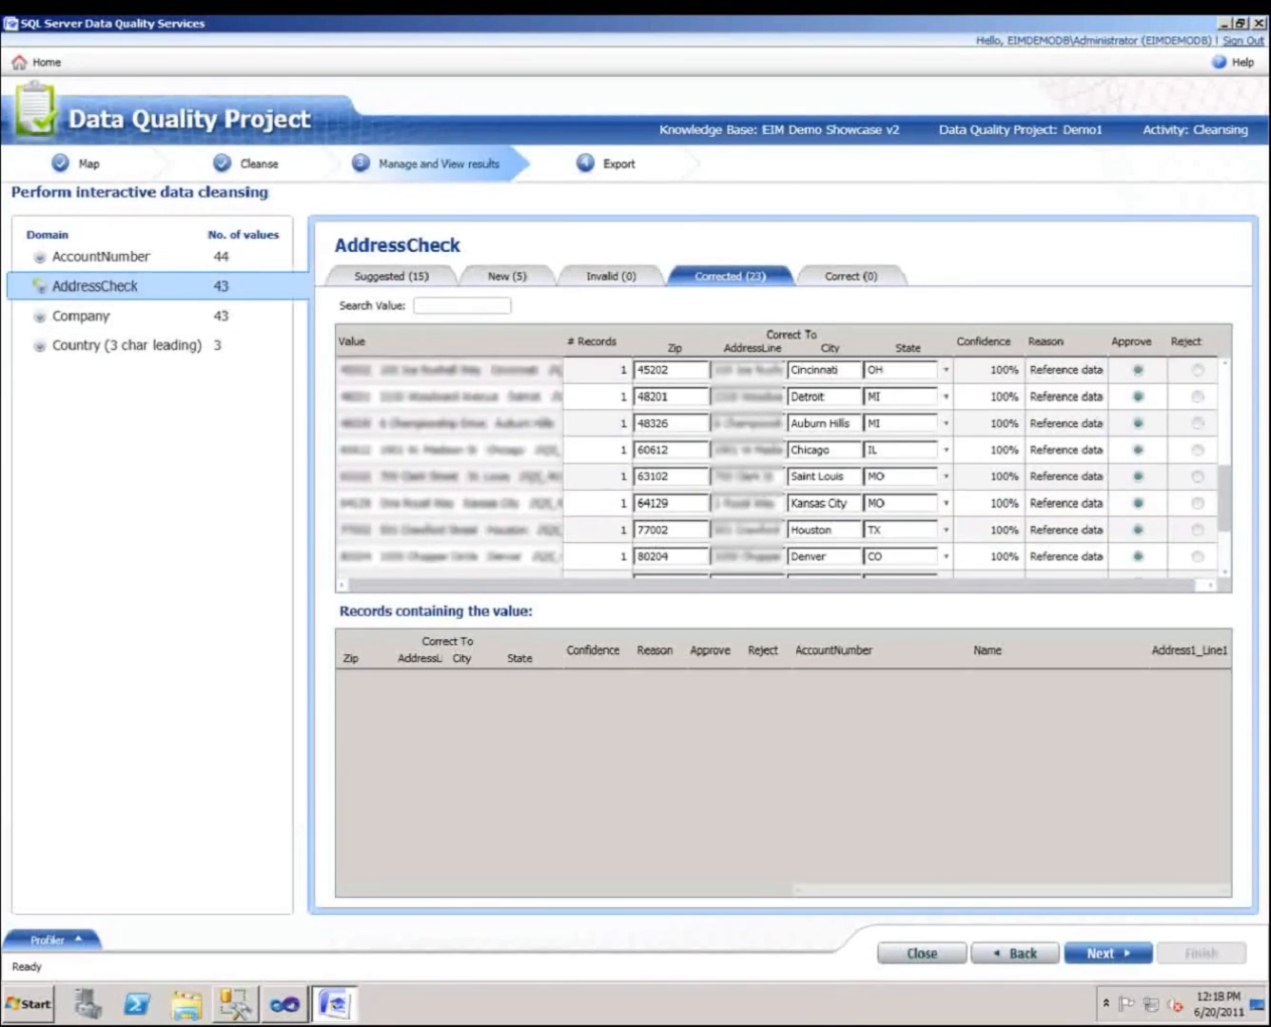
pyautogui.click(88, 317)
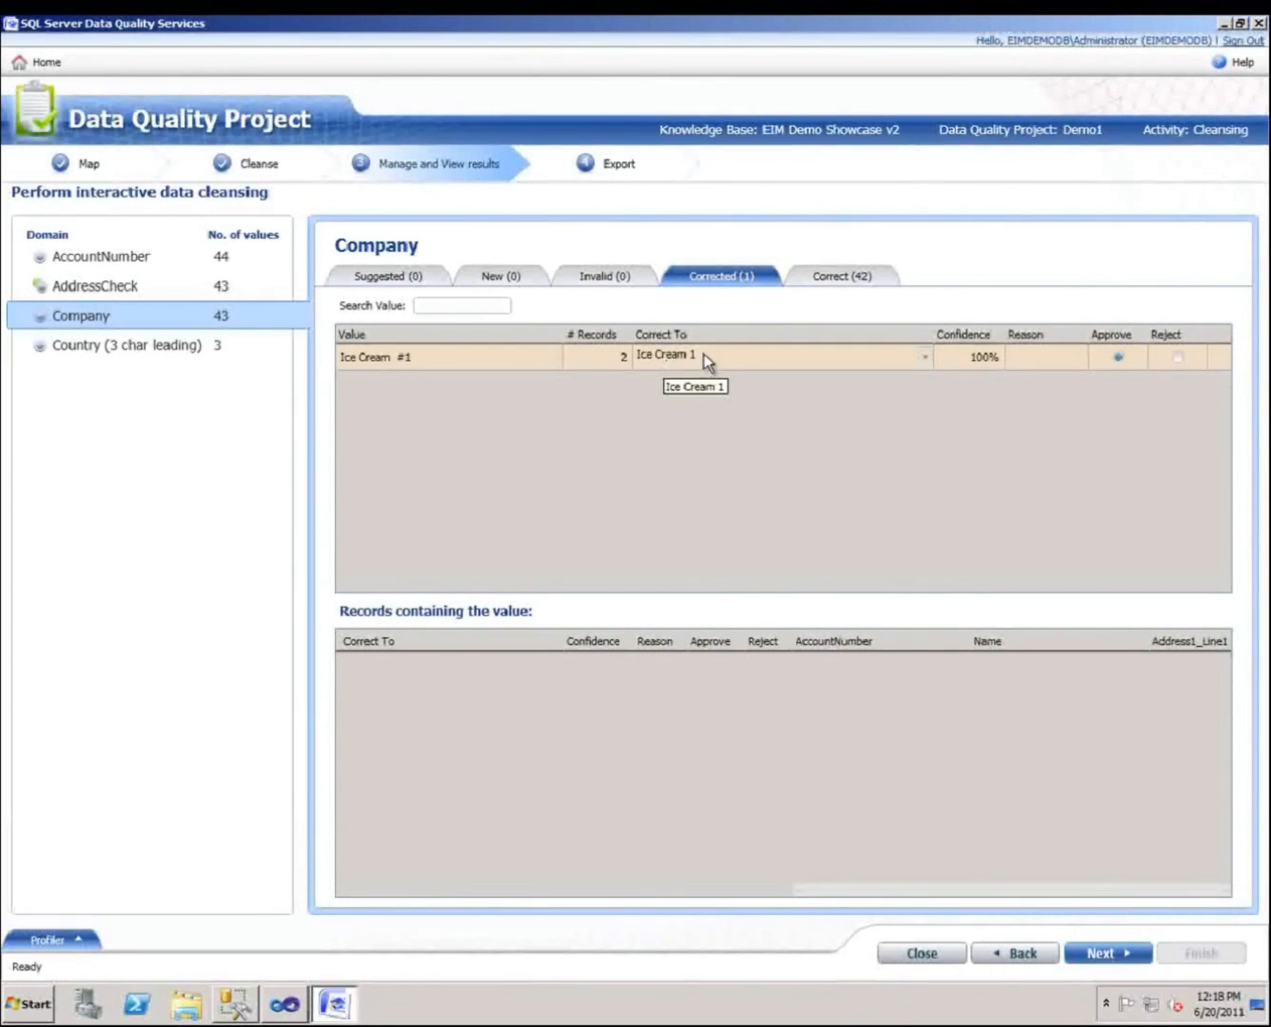
# Review the Company domain's correct values, then open the Country (3 char leading) domain's results.
pyautogui.click(838, 277)
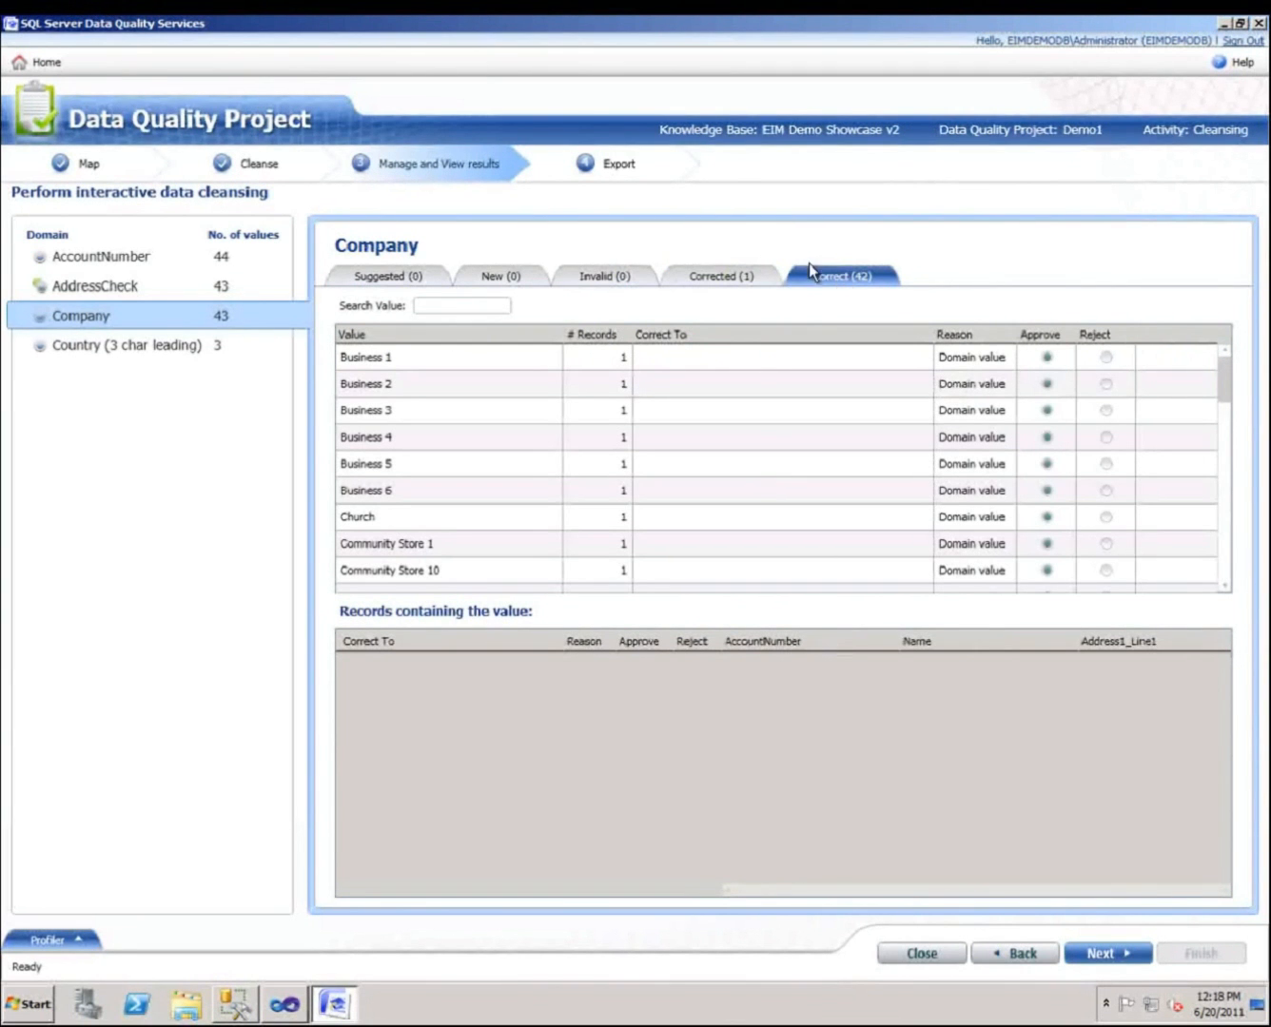
pyautogui.click(184, 347)
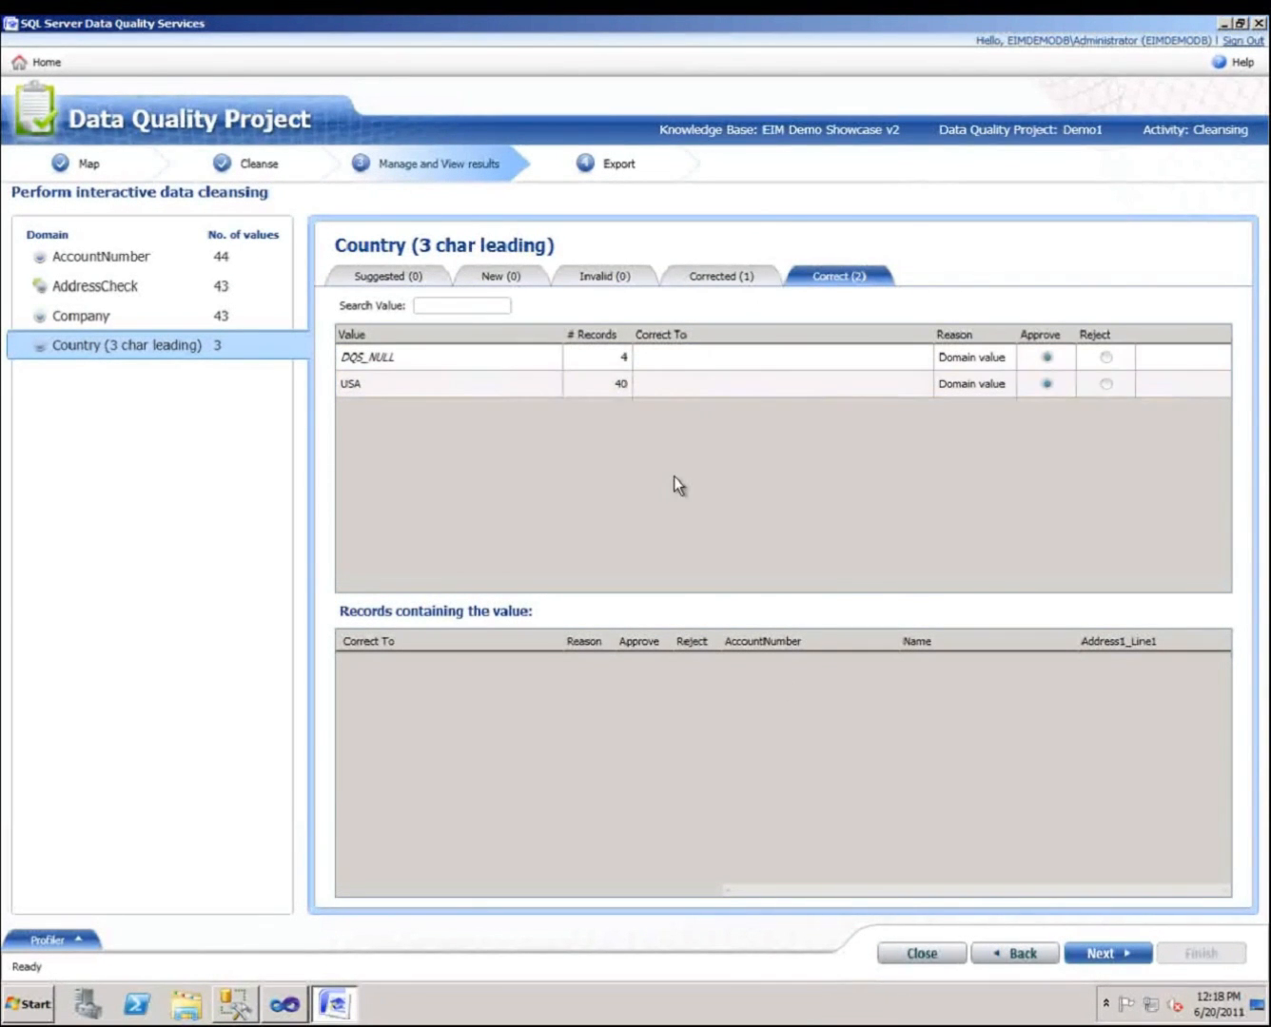
# Proceed to Export and set the SQL Server destination to the Staging database with table name Fixed.
pyautogui.click(1108, 958)
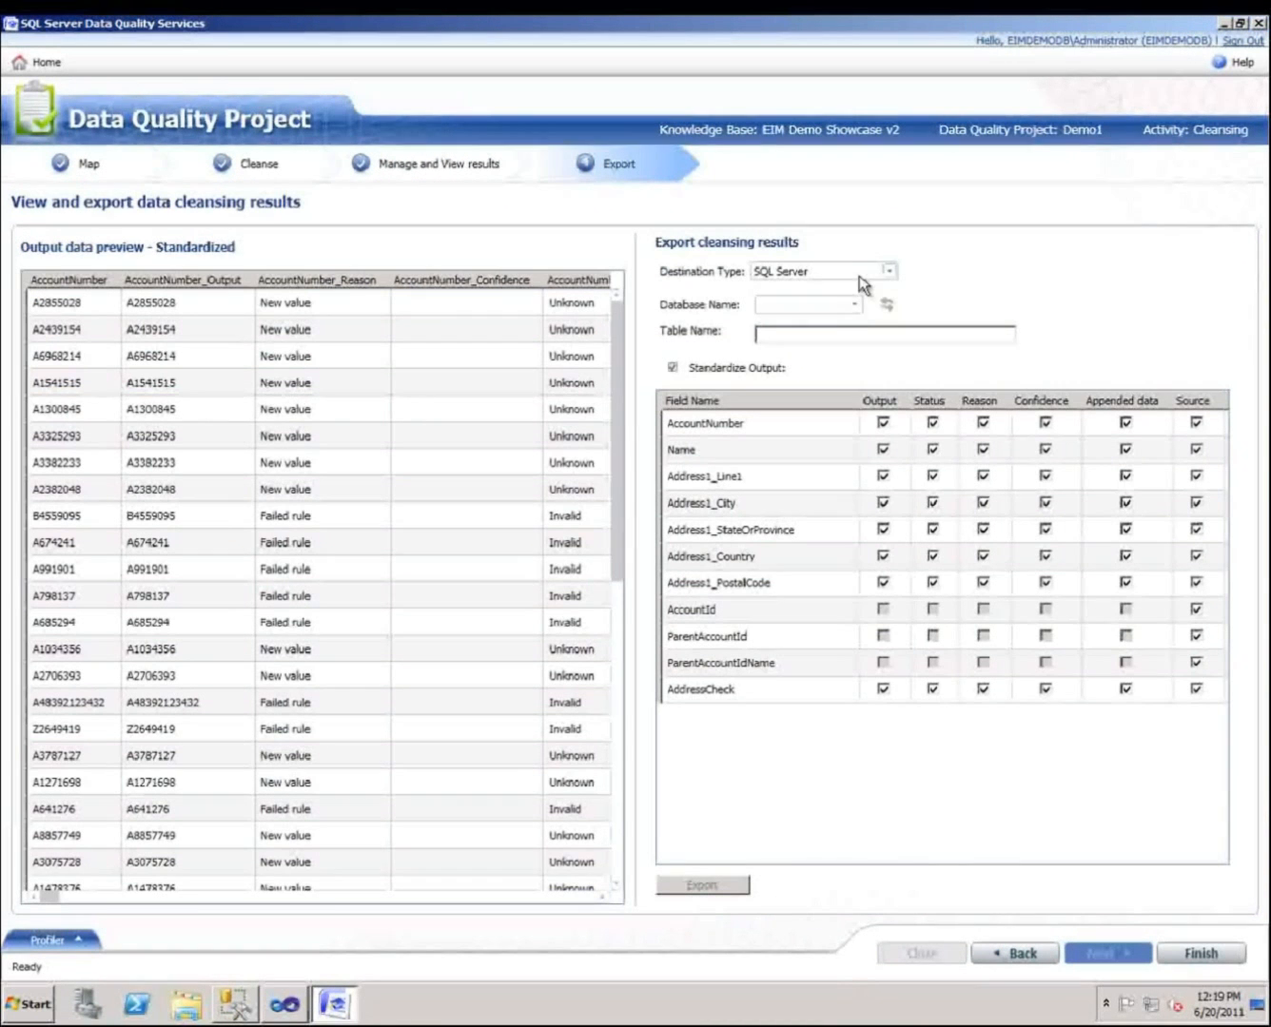
pyautogui.click(856, 304)
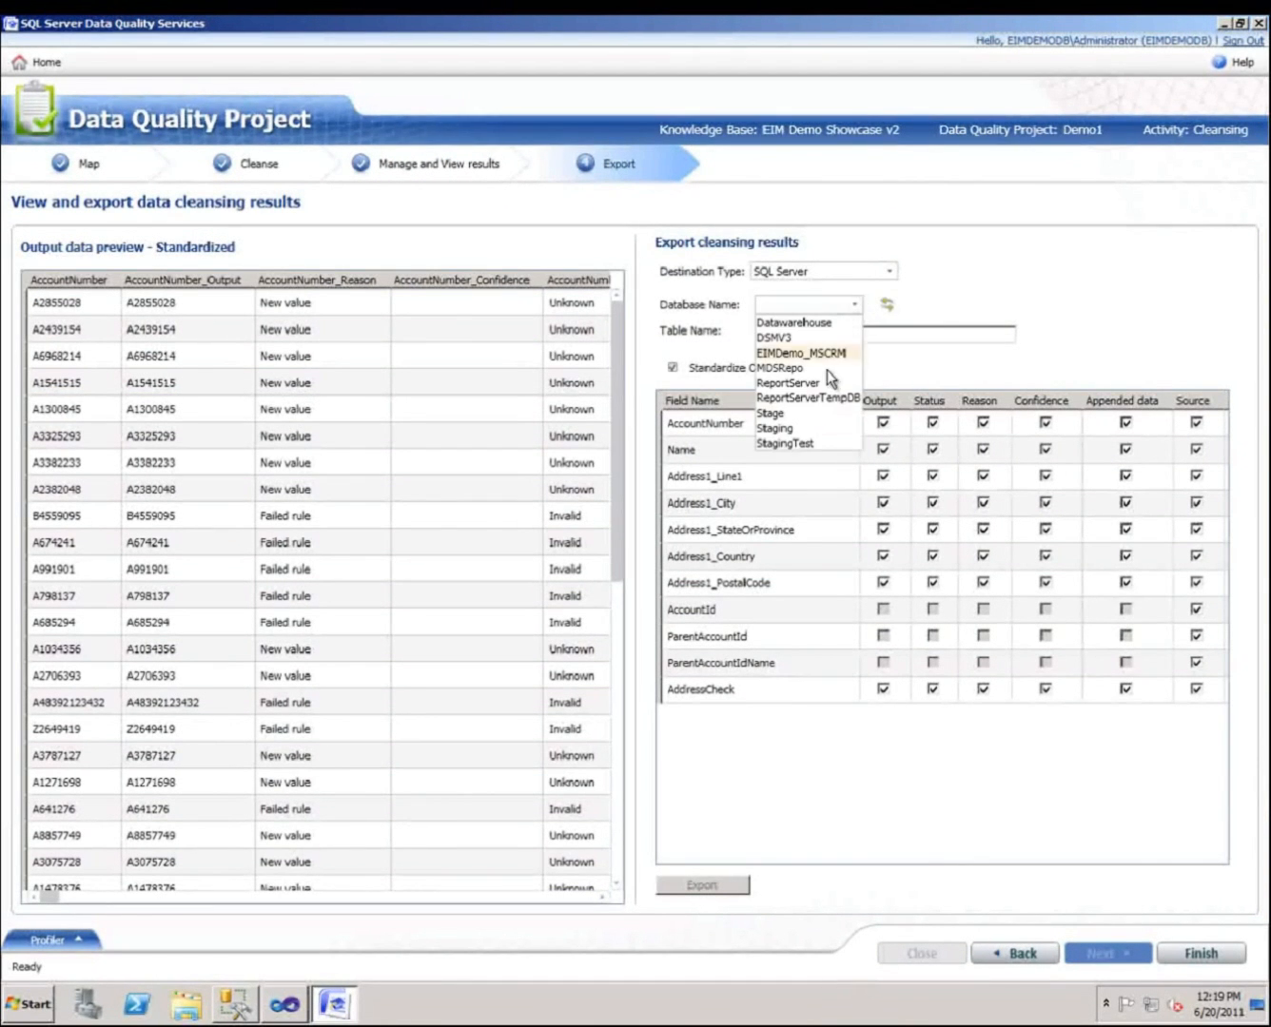
pyautogui.click(808, 427)
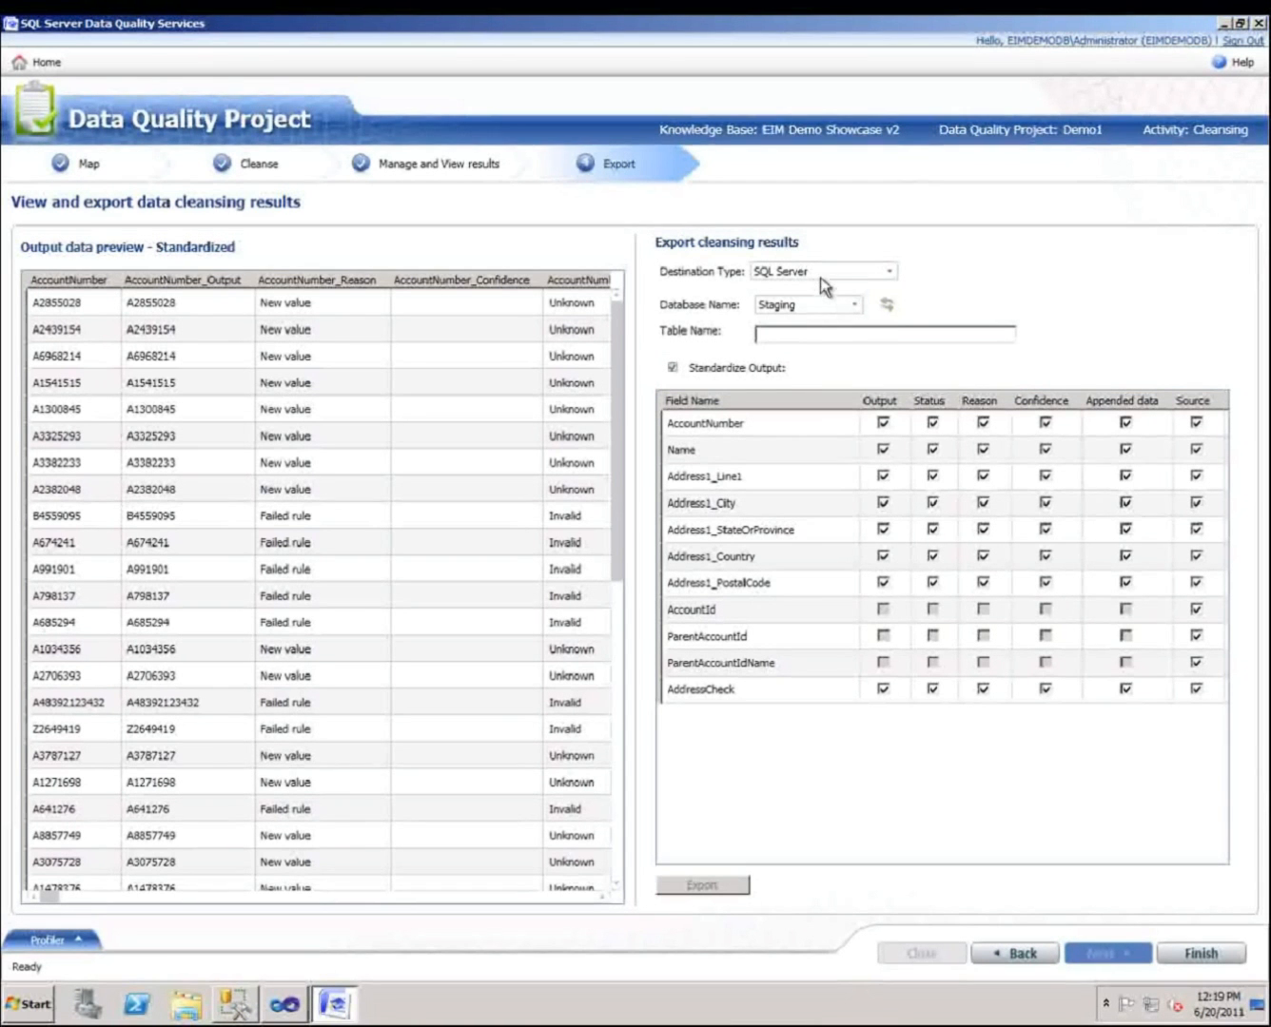
pyautogui.click(824, 329)
pyautogui.write('Fixed')
# Open the export destination type choices to change the destination.
pyautogui.click(888, 274)
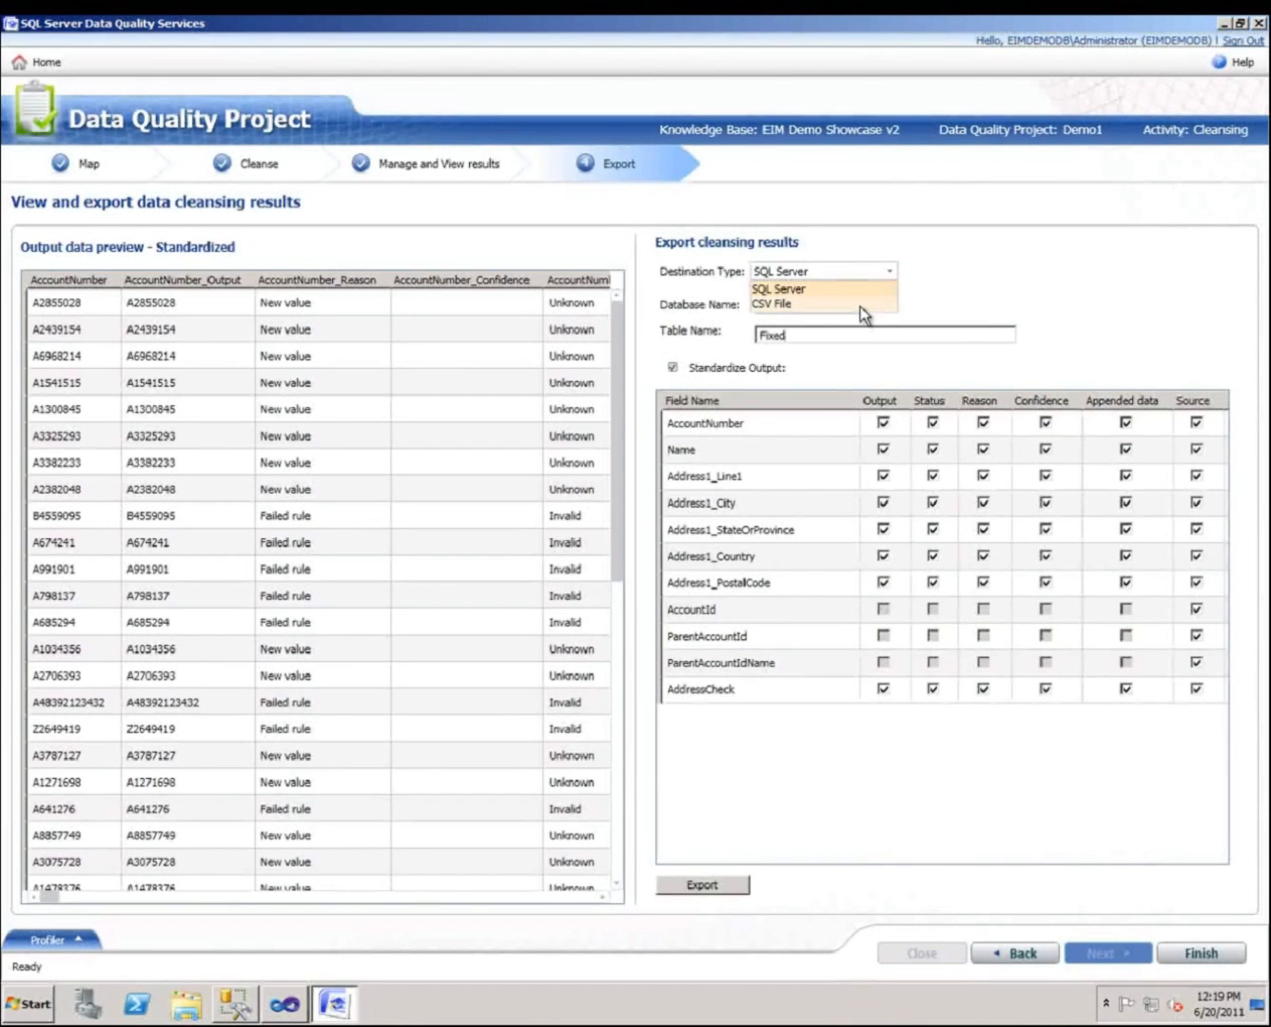